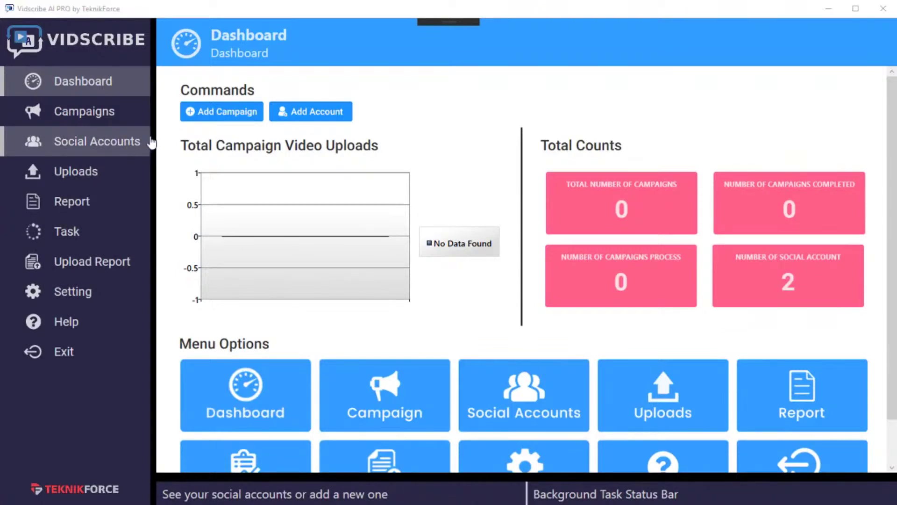
{"action": "scroll", "coordinate": [511, 211], "scroll_direction": "down", "scroll_amount": 1}
{"action": "scroll", "coordinate": [570, 203], "scroll_direction": "up", "scroll_amount": 1}
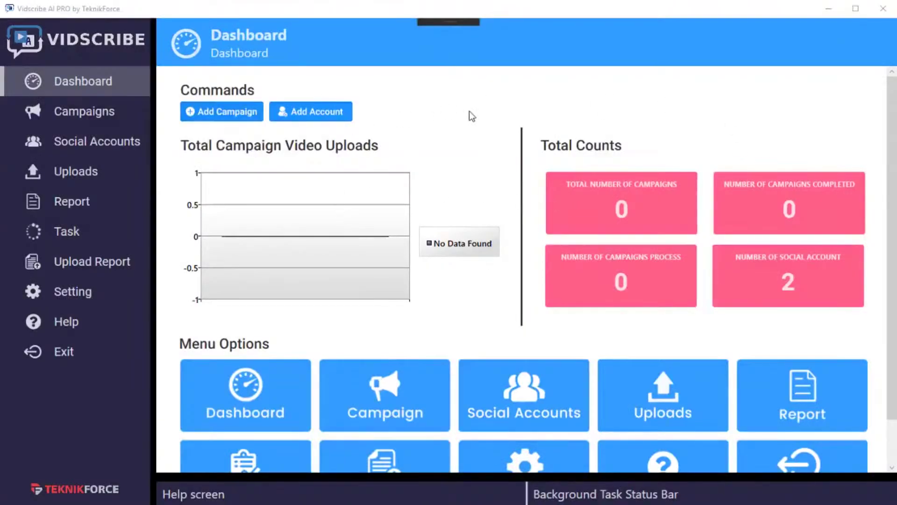
{"action": "scroll", "coordinate": [453, 206], "scroll_direction": "down", "scroll_amount": 1}
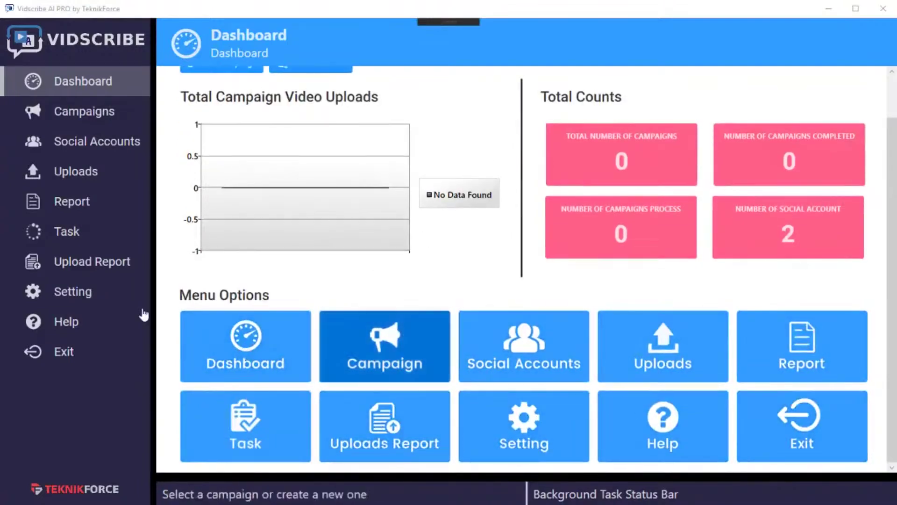
{"action": "scroll", "coordinate": [262, 255], "scroll_direction": "up", "scroll_amount": 1}
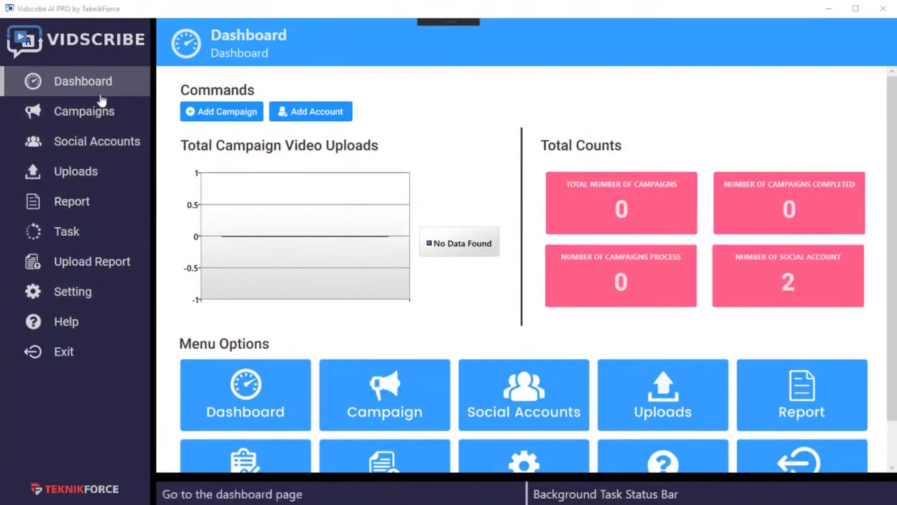
Step: Create a new campaign named "Video Outreach"
{"action": "left_click", "coordinate": [105, 113]}
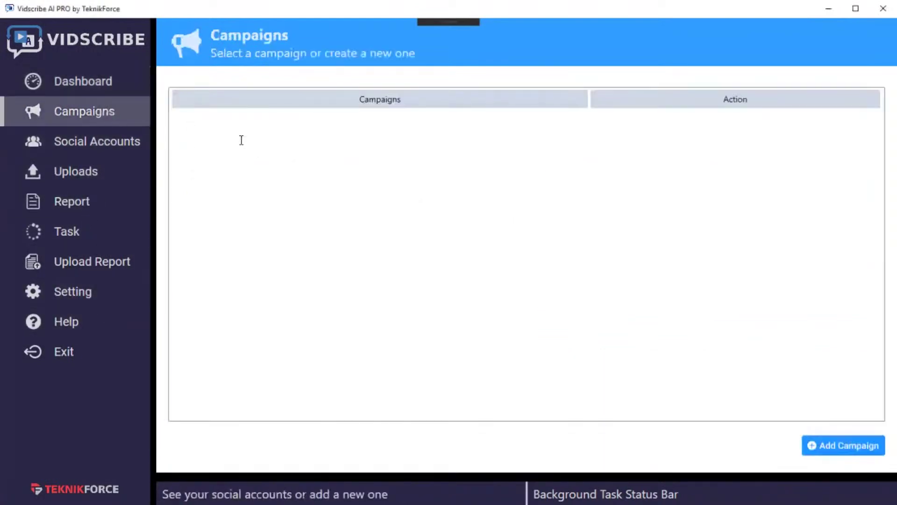
{"action": "left_click", "coordinate": [848, 449]}
{"action": "left_click", "coordinate": [608, 315]}
{"action": "type", "text": "Tes"}
{"action": "key", "text": "BackSpace"}
{"action": "key", "text": "BackSpace"}
{"action": "key", "text": "BackSpace"}
{"action": "type", "text": "Video OUtreach"}
{"action": "left_click", "coordinate": [444, 313]}
{"action": "key", "text": "Right"}
{"action": "key", "text": "Right"}
{"action": "key", "text": "Right"}
{"action": "key", "text": "Right"}
{"action": "key", "text": "Right"}
{"action": "key", "text": "Right"}
{"action": "key", "text": "Right"}
{"action": "key", "text": "BackSpace"}
{"action": "type", "text": "u"}
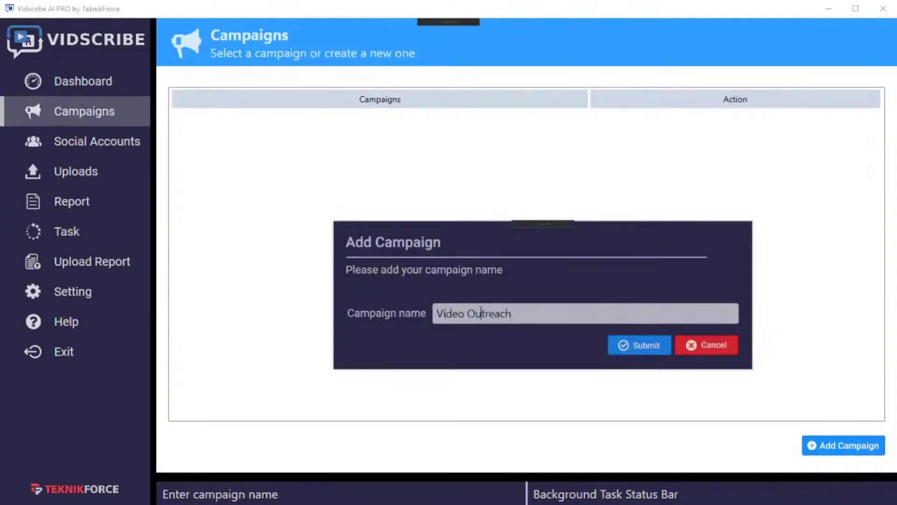
{"action": "left_click", "coordinate": [655, 353]}
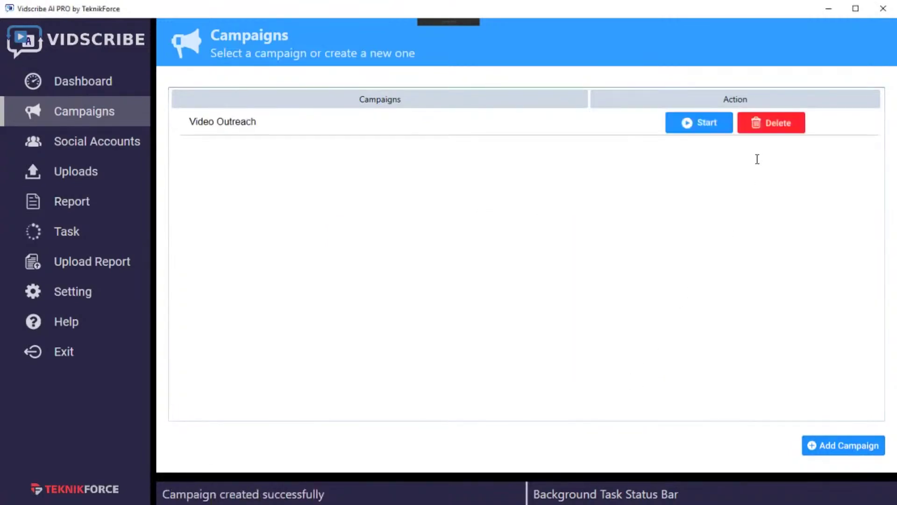
Step: Start the Video Outreach campaign and choose test.mp4 from the Test folder as its video using file upload
{"action": "left_click", "coordinate": [699, 135]}
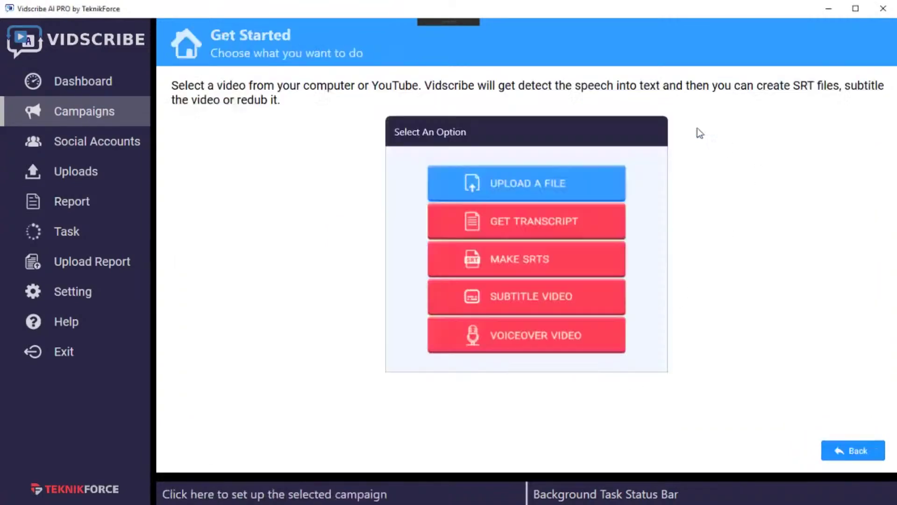
{"action": "left_click", "coordinate": [570, 186]}
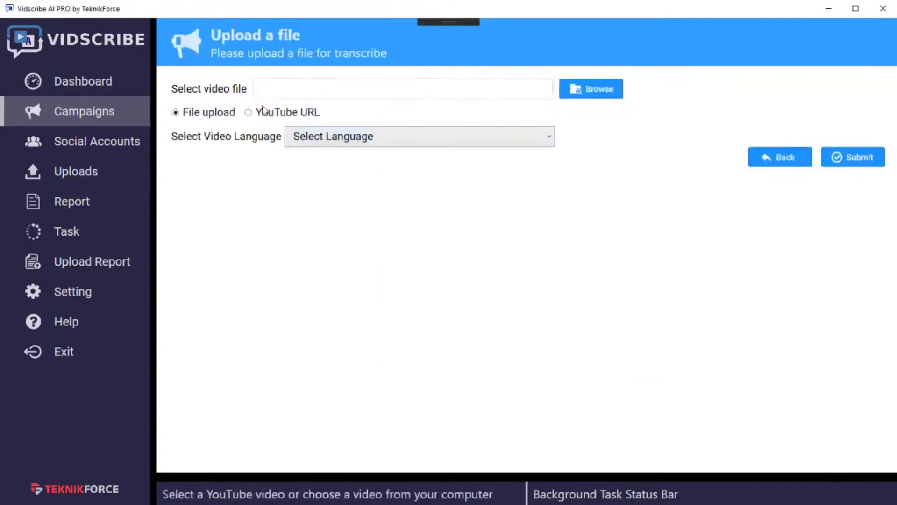
{"action": "left_click", "coordinate": [317, 117]}
{"action": "left_click", "coordinate": [323, 83]}
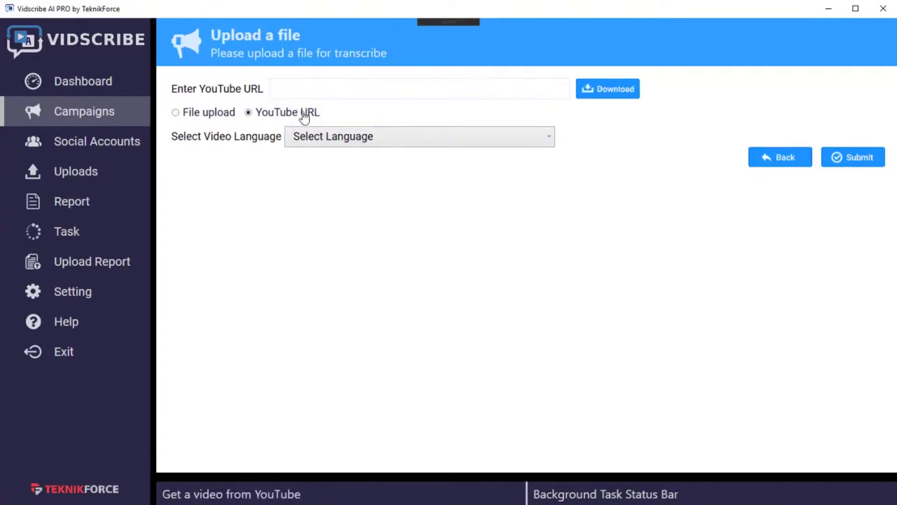
{"action": "left_click", "coordinate": [214, 122]}
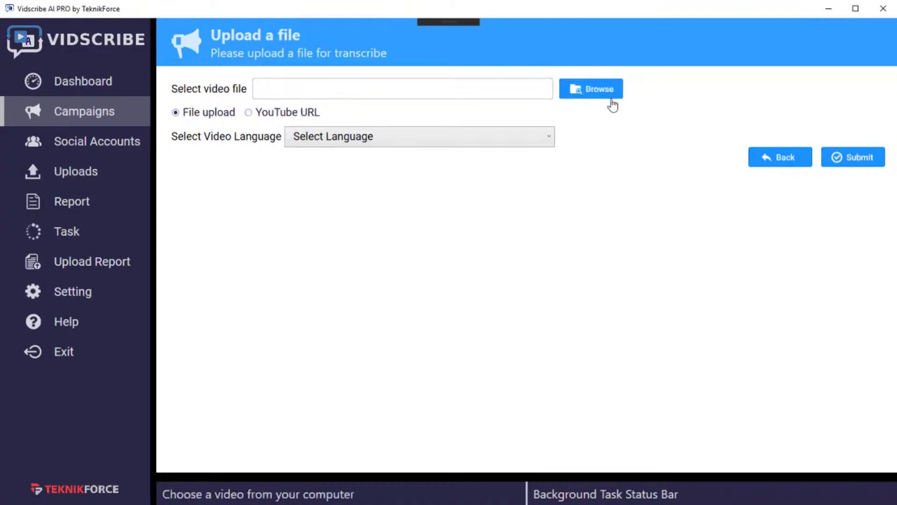
{"action": "left_click", "coordinate": [574, 89]}
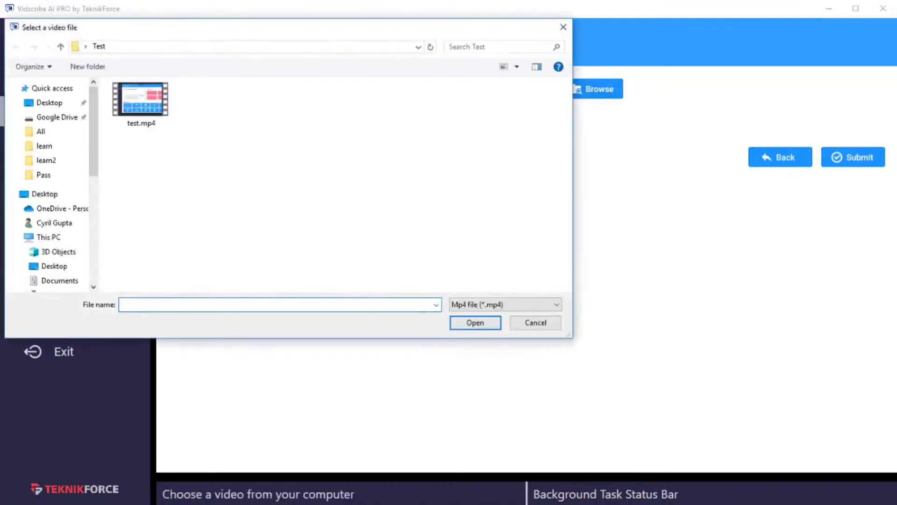
{"action": "double_click", "coordinate": [158, 98]}
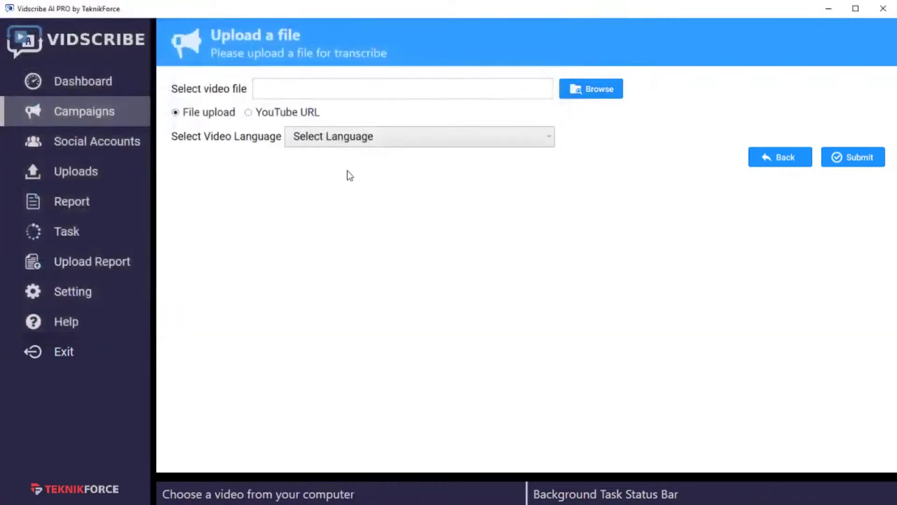
Step: Set the video language to English, US (en-US) and submit the video to the campaign
{"action": "left_click", "coordinate": [372, 139]}
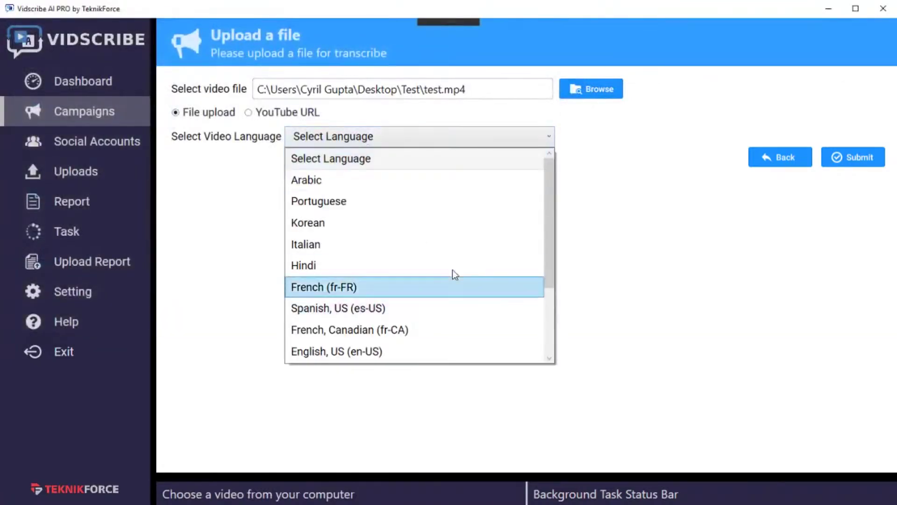
{"action": "scroll", "coordinate": [441, 223], "scroll_direction": "down", "scroll_amount": 2}
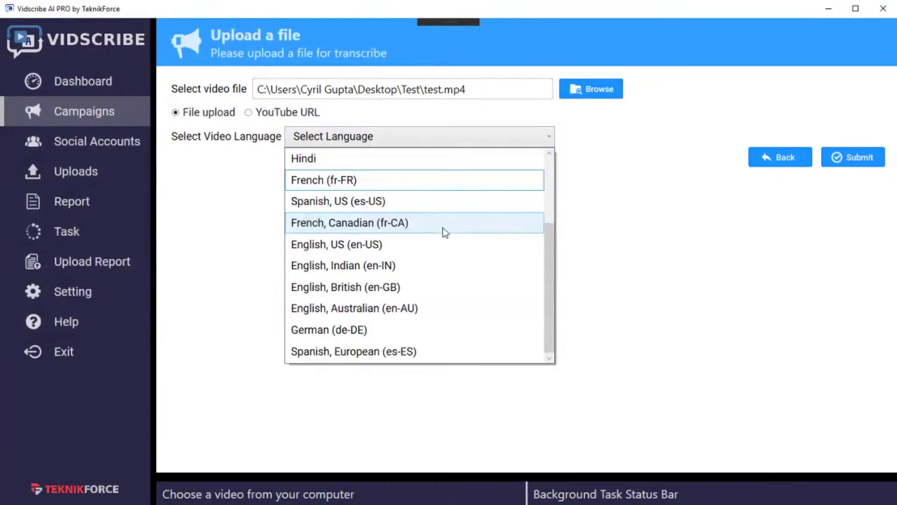
{"action": "scroll", "coordinate": [441, 224], "scroll_direction": "up", "scroll_amount": 2}
{"action": "scroll", "coordinate": [392, 259], "scroll_direction": "down", "scroll_amount": 2}
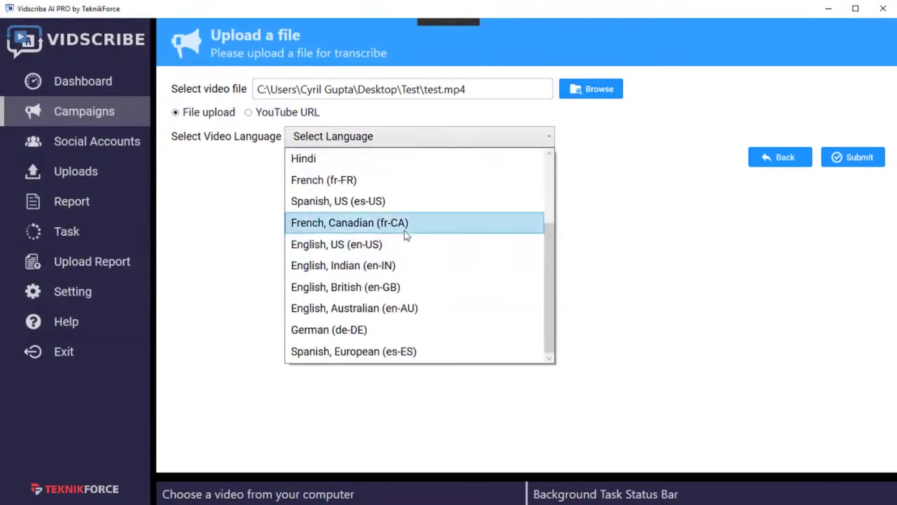
{"action": "left_click", "coordinate": [437, 248]}
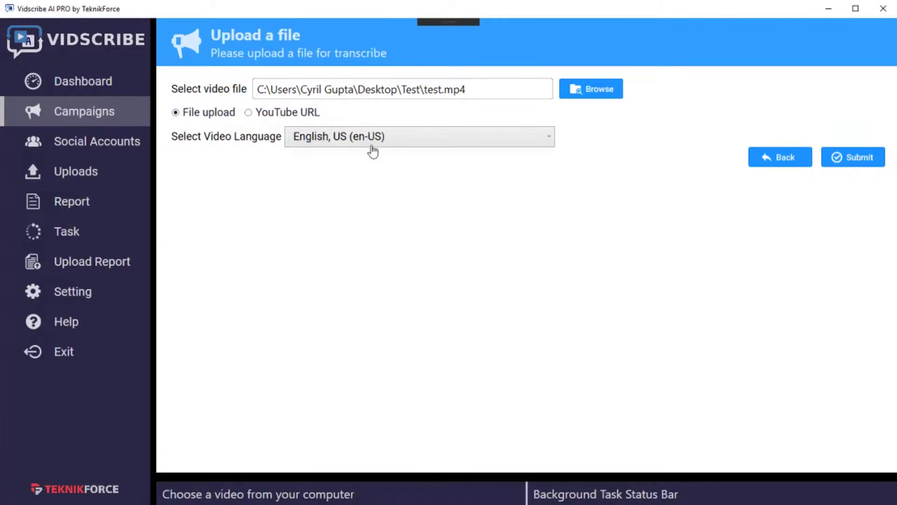
{"action": "left_click", "coordinate": [828, 165]}
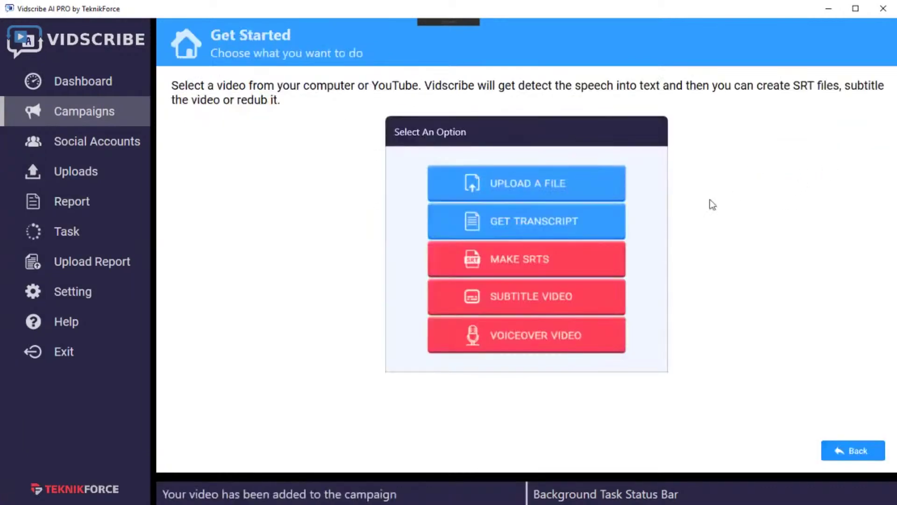
Step: Generate the transcript of the uploaded video and view the campaign task list
{"action": "left_click", "coordinate": [539, 226]}
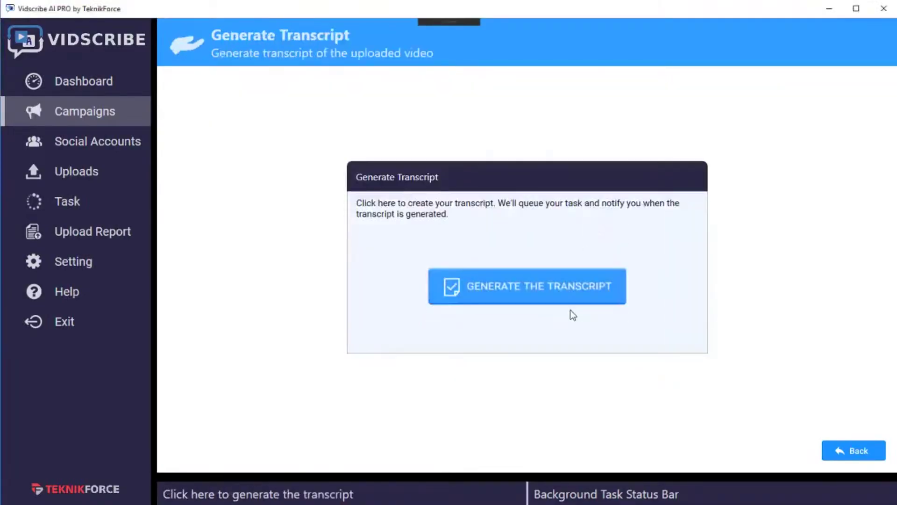
{"action": "left_click", "coordinate": [582, 298]}
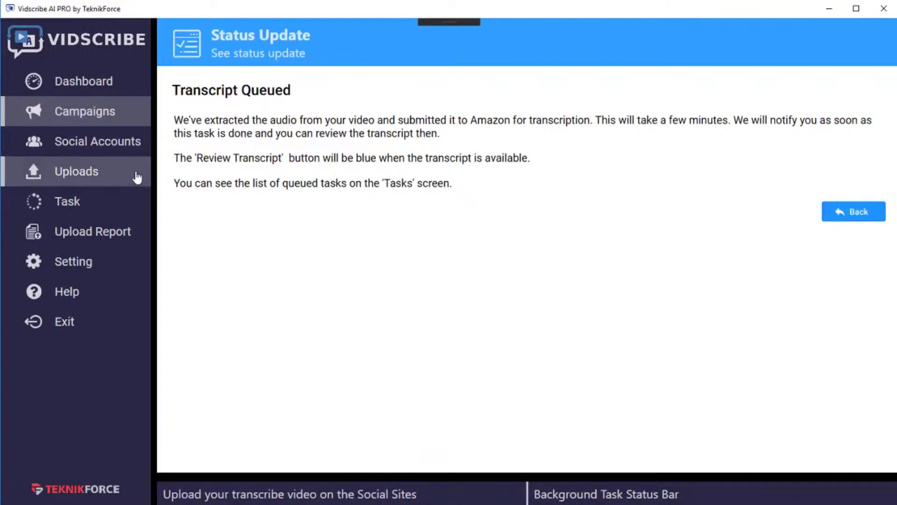
{"action": "left_click", "coordinate": [120, 200]}
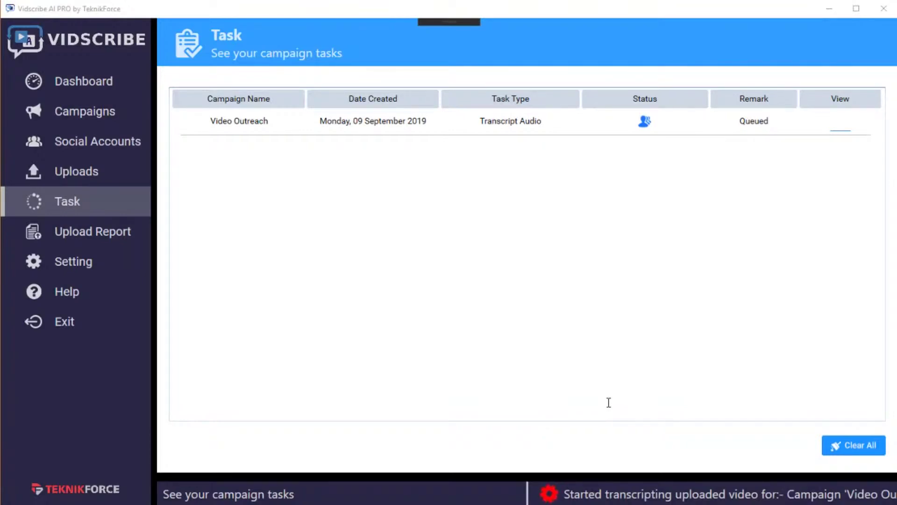
Step: Check which options the Video Outreach campaign offers and the progress of its transcription task
{"action": "left_click", "coordinate": [88, 124]}
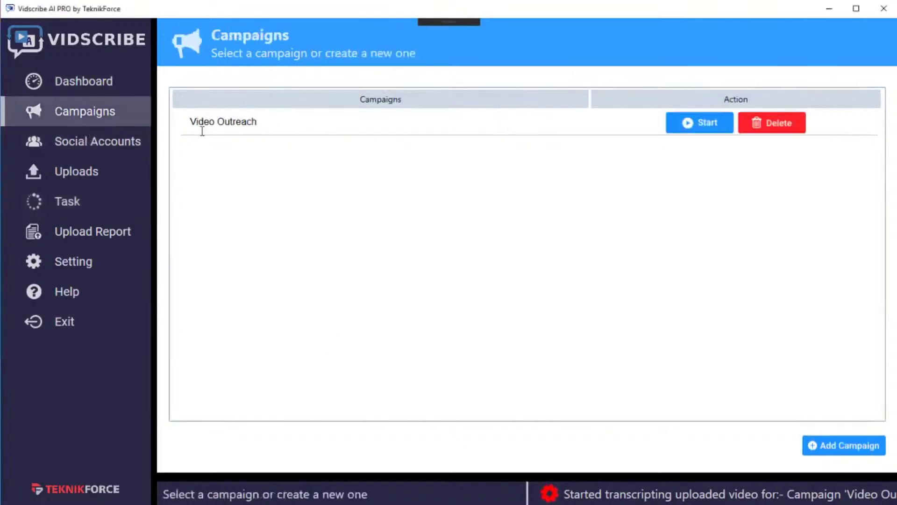
{"action": "left_click", "coordinate": [694, 123]}
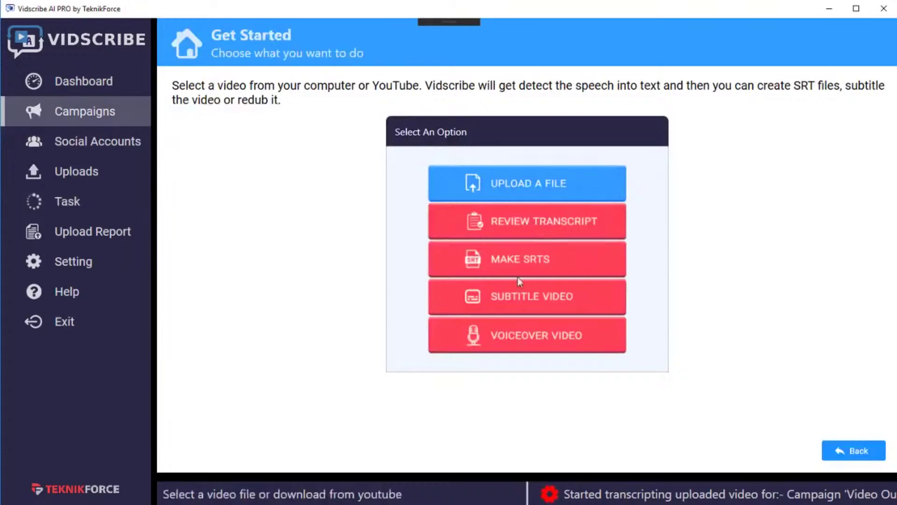
{"action": "left_click", "coordinate": [121, 225]}
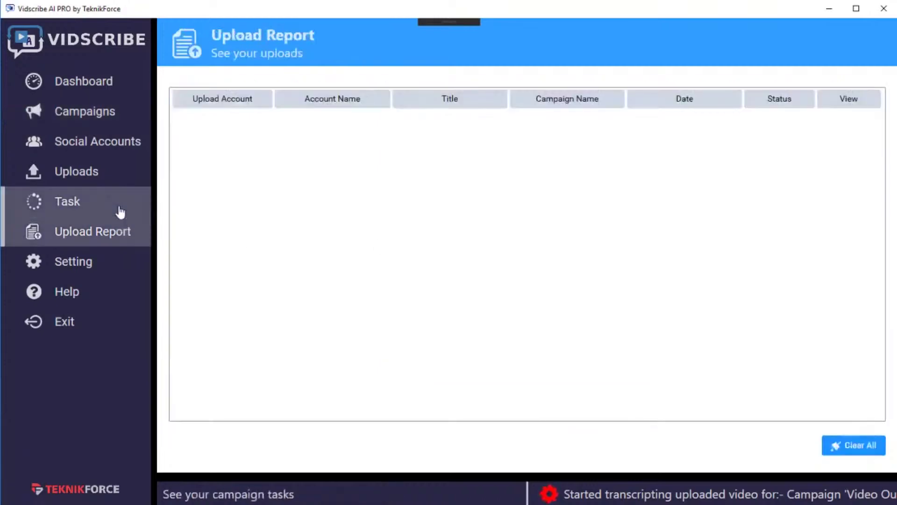
{"action": "left_click", "coordinate": [119, 209]}
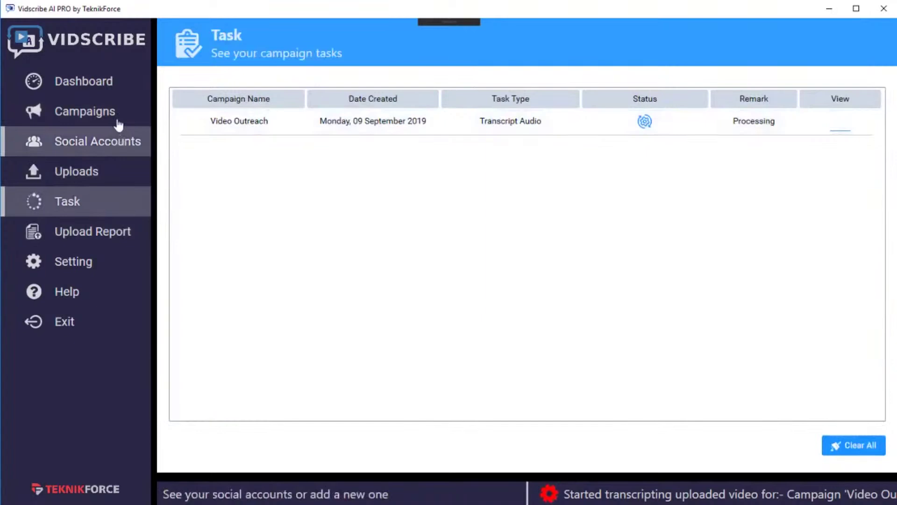
Step: Open the Video Outreach campaign's generated transcript for review and read through the transcribed text
{"action": "left_click", "coordinate": [117, 118]}
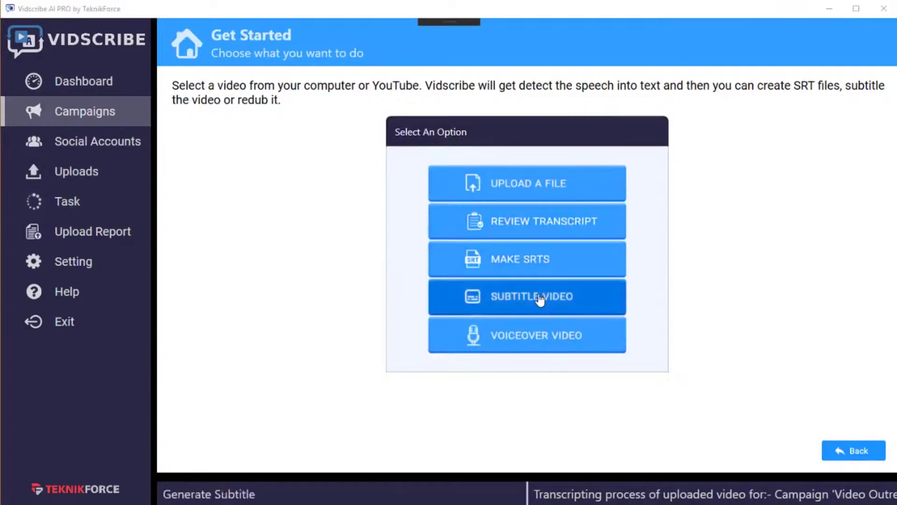
{"action": "left_click", "coordinate": [536, 235]}
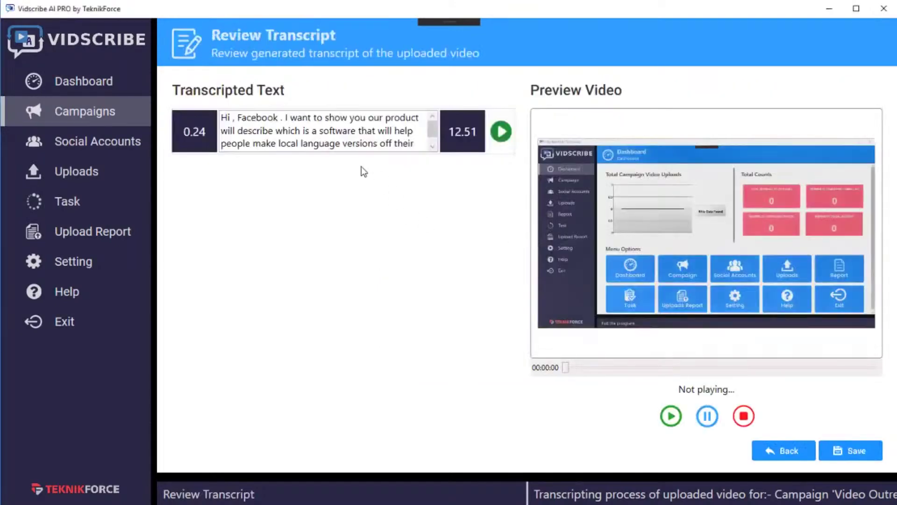
{"action": "scroll", "coordinate": [436, 130], "scroll_direction": "down", "scroll_amount": 1}
{"action": "scroll", "coordinate": [421, 133], "scroll_direction": "up", "scroll_amount": 1}
{"action": "left_click_drag", "start_coordinate": [222, 131], "coordinate": [372, 154]}
{"action": "left_click", "coordinate": [320, 133]}
{"action": "scroll", "coordinate": [318, 140], "scroll_direction": "up", "scroll_amount": 1}
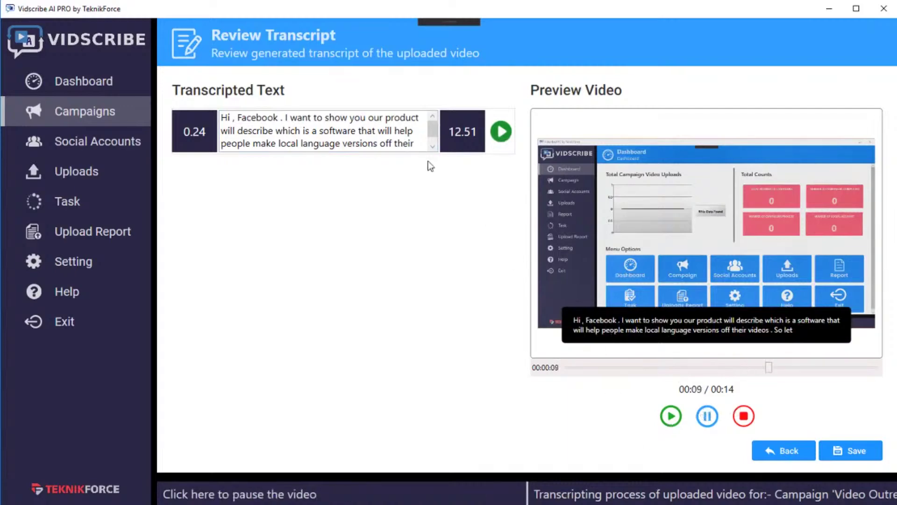
Step: Recheck the transcribed text beside the video preview and save the transcript
{"action": "left_click_drag", "start_coordinate": [260, 131], "coordinate": [369, 189]}
{"action": "left_click", "coordinate": [333, 143]}
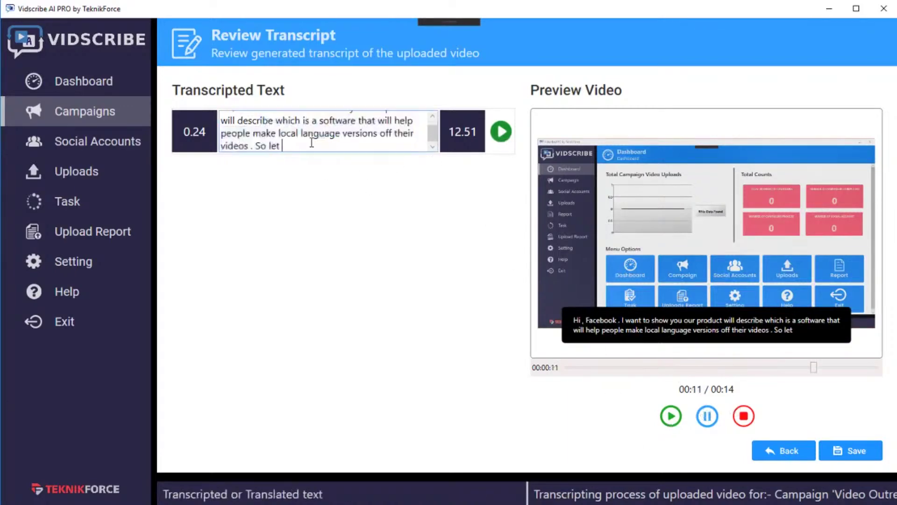
{"action": "left_click_drag", "start_coordinate": [312, 143], "coordinate": [234, 117]}
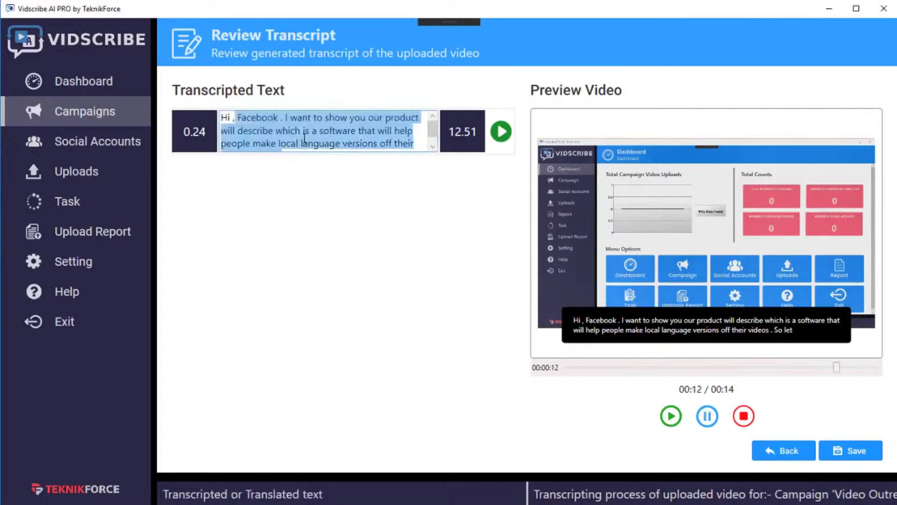
{"action": "left_click", "coordinate": [303, 143]}
{"action": "left_click", "coordinate": [850, 456]}
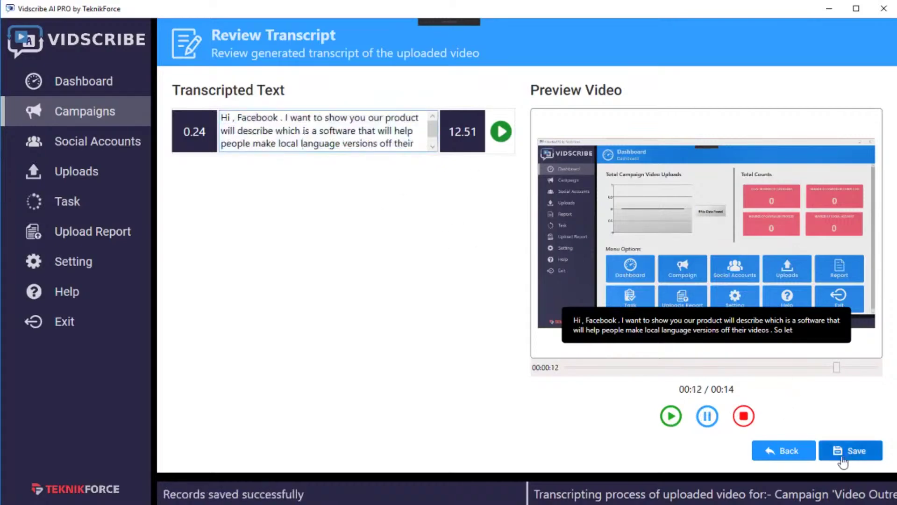
Step: Open the SRT generation page of the Video Outreach campaign
{"action": "left_click", "coordinate": [99, 124]}
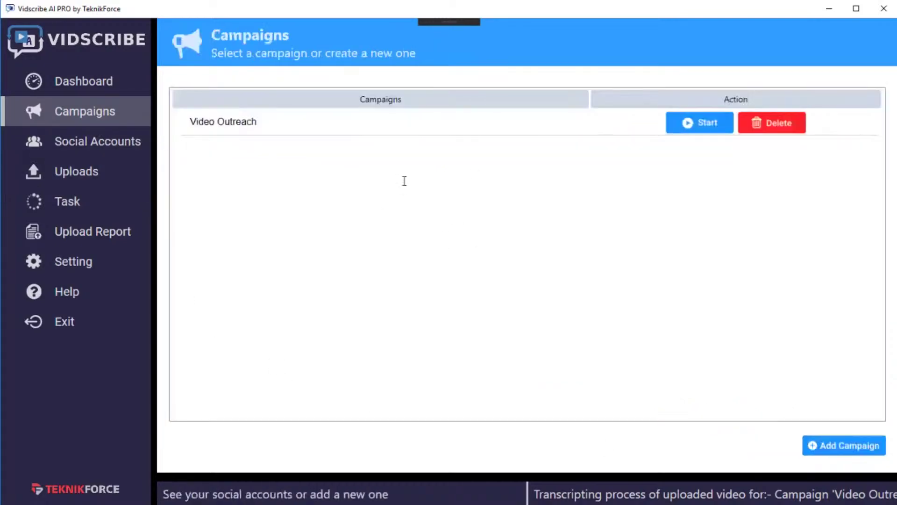
{"action": "left_click", "coordinate": [706, 126]}
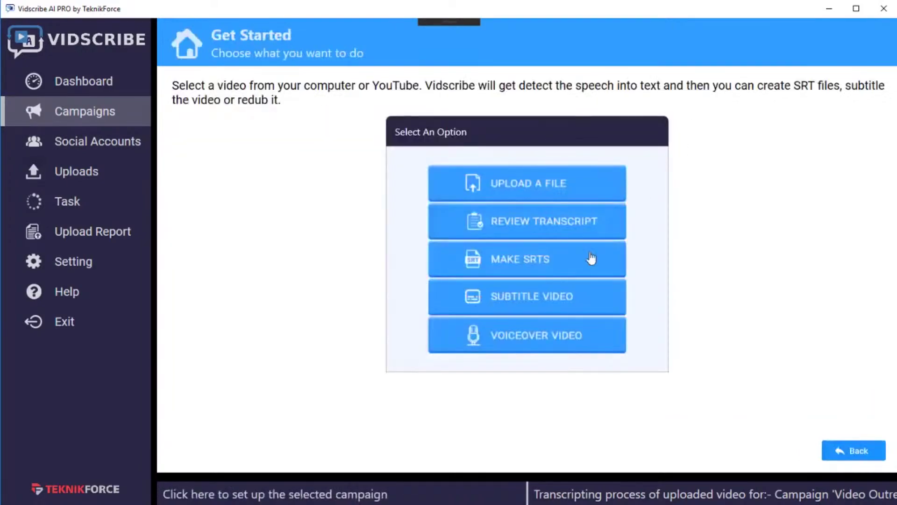
{"action": "left_click", "coordinate": [526, 268]}
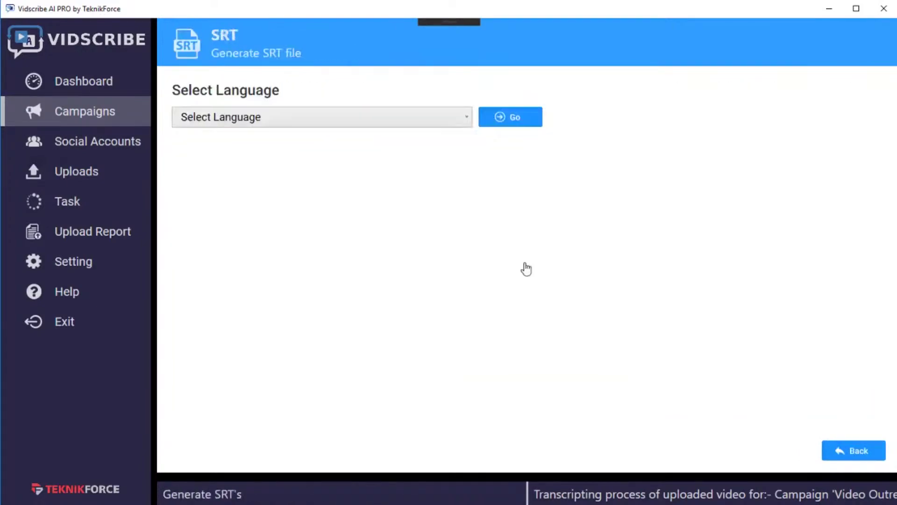
Step: Check the available translation languages and translate the transcribed text into Hindi
{"action": "left_click", "coordinate": [390, 133]}
{"action": "scroll", "coordinate": [388, 220], "scroll_direction": "down", "scroll_amount": 7}
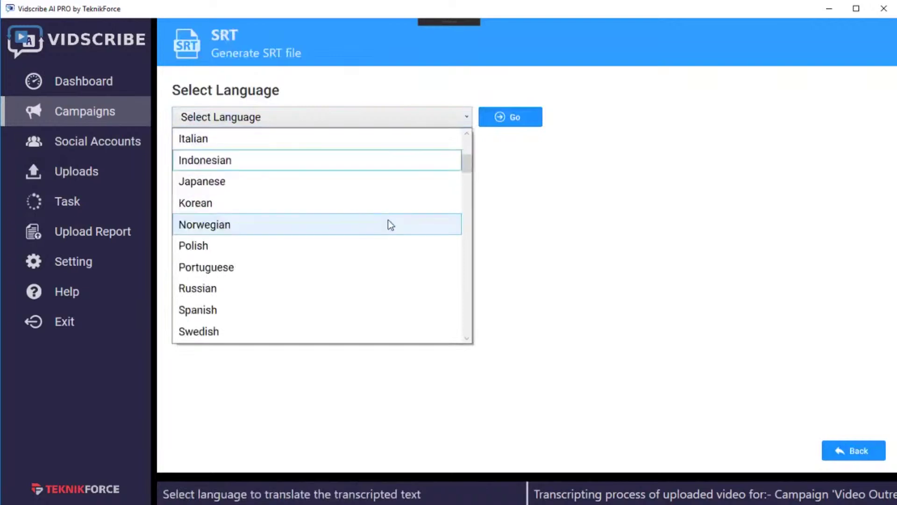
{"action": "scroll", "coordinate": [390, 224], "scroll_direction": "down", "scroll_amount": 10}
{"action": "scroll", "coordinate": [393, 225], "scroll_direction": "up", "scroll_amount": 15}
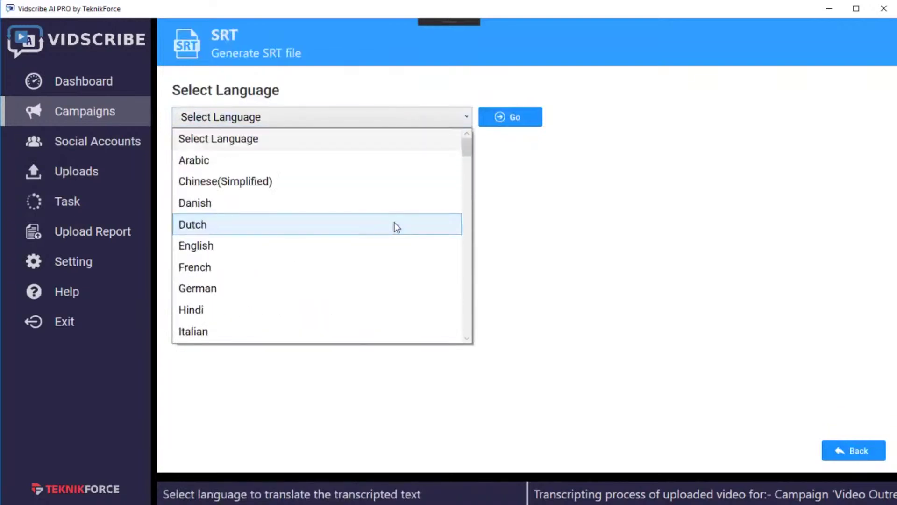
{"action": "scroll", "coordinate": [395, 225], "scroll_direction": "down", "scroll_amount": 7}
{"action": "scroll", "coordinate": [395, 225], "scroll_direction": "up", "scroll_amount": 7}
{"action": "scroll", "coordinate": [326, 227], "scroll_direction": "down", "scroll_amount": 1}
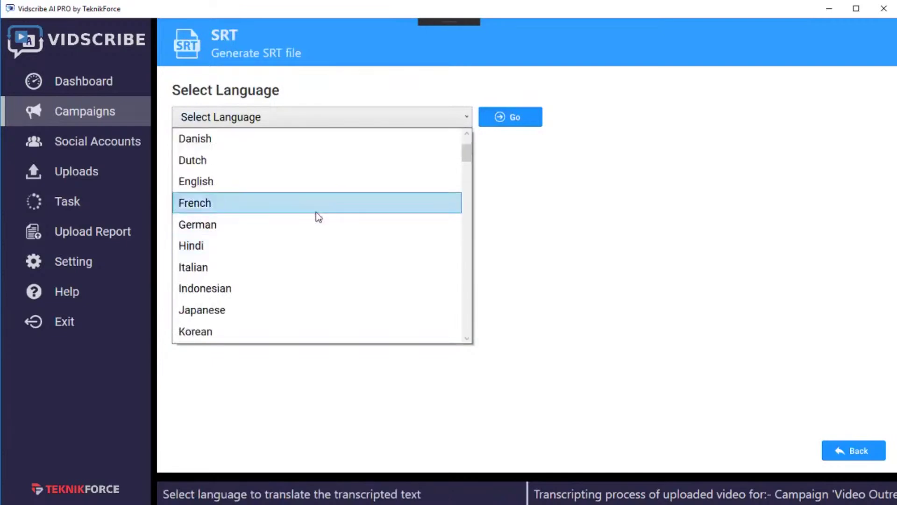
{"action": "left_click", "coordinate": [317, 241]}
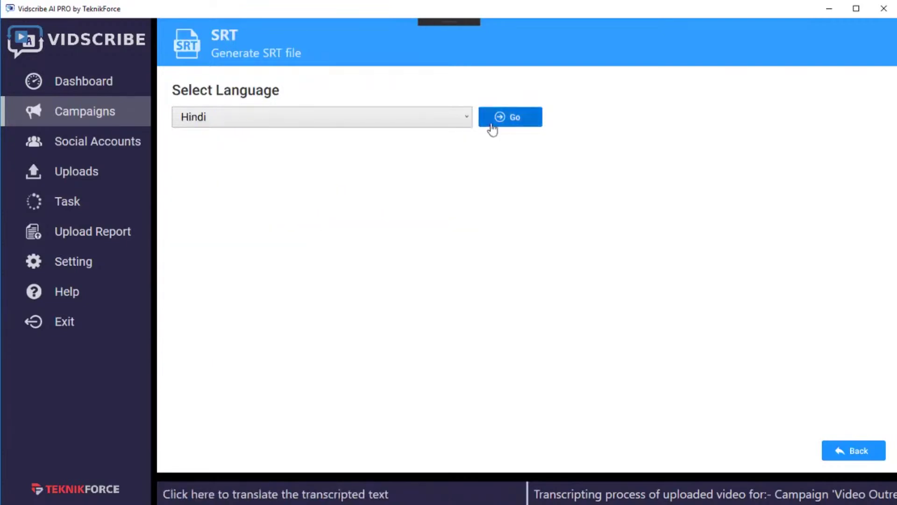
{"action": "left_click", "coordinate": [492, 129]}
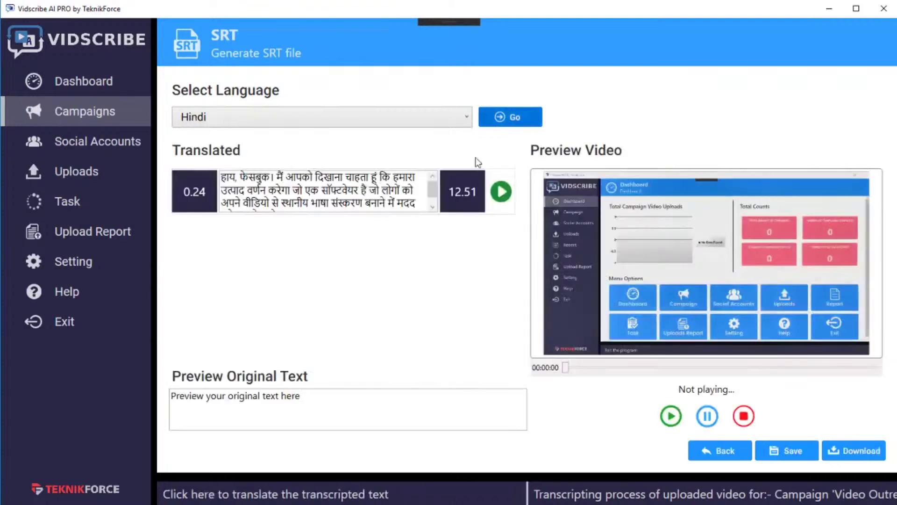
Step: Review the Hindi translation and check the SRT download's file name and format without saving the file
{"action": "left_click_drag", "start_coordinate": [222, 176], "coordinate": [401, 257]}
{"action": "left_click", "coordinate": [317, 195]}
{"action": "key", "text": "ctrl+a"}
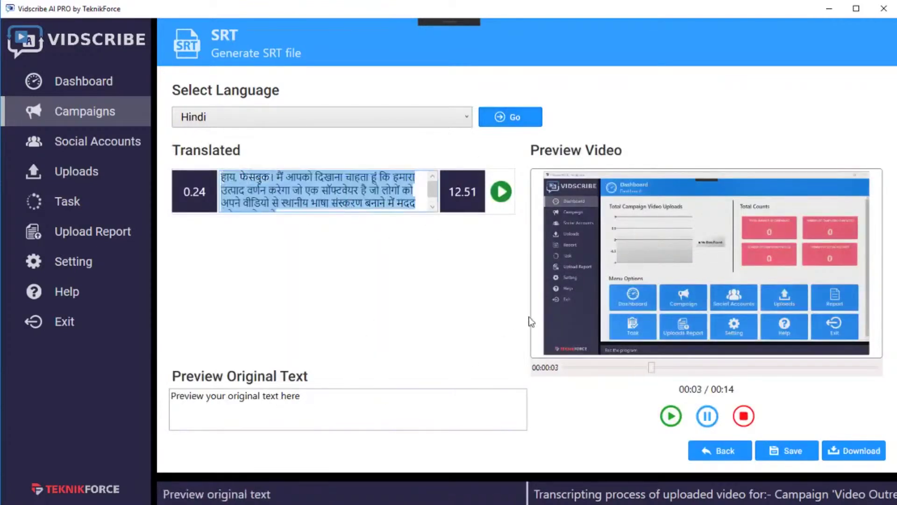
{"action": "left_click", "coordinate": [838, 451]}
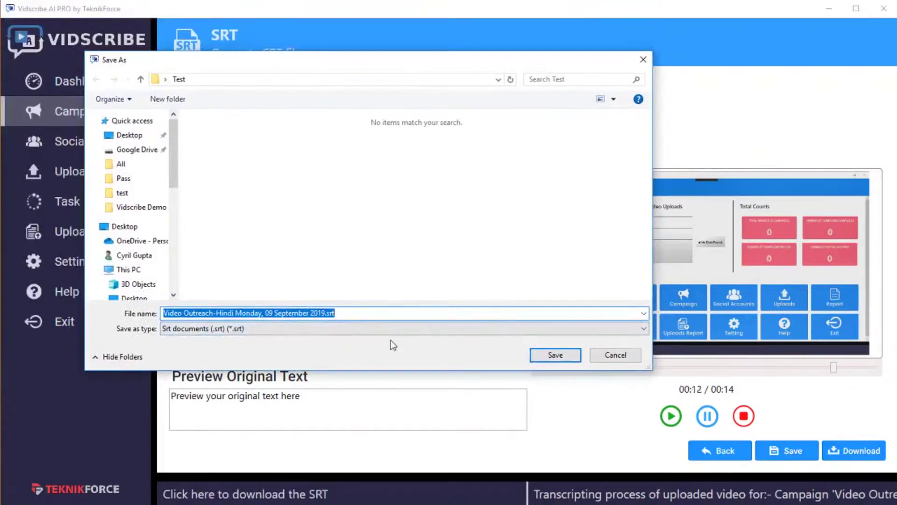
{"action": "left_click", "coordinate": [616, 356]}
{"action": "left_click_drag", "start_coordinate": [279, 189], "coordinate": [369, 219]}
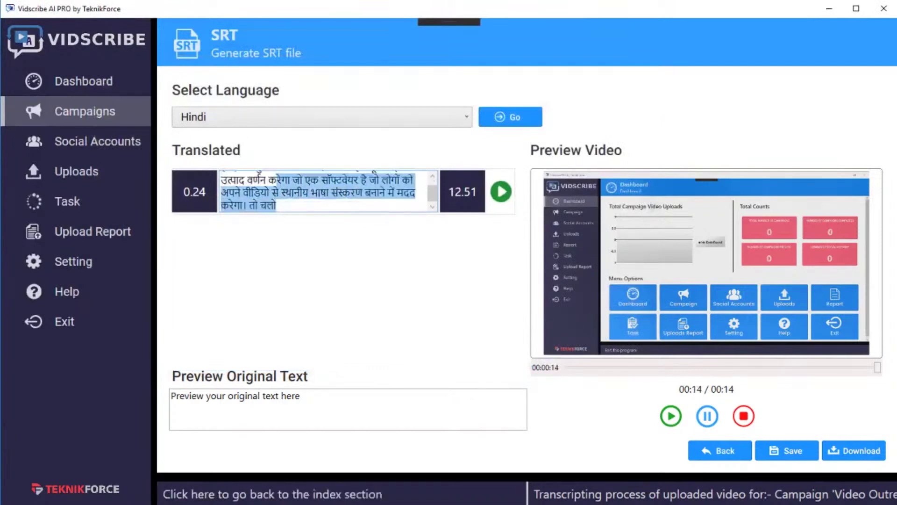
Step: Open the campaign's subtitle video page and review the translated Hindi text there
{"action": "left_click", "coordinate": [720, 451]}
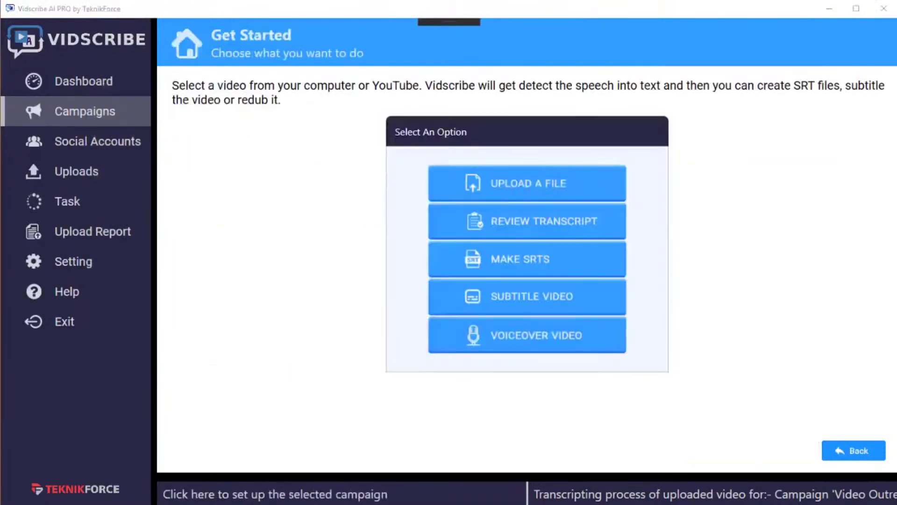
{"action": "left_click", "coordinate": [522, 307]}
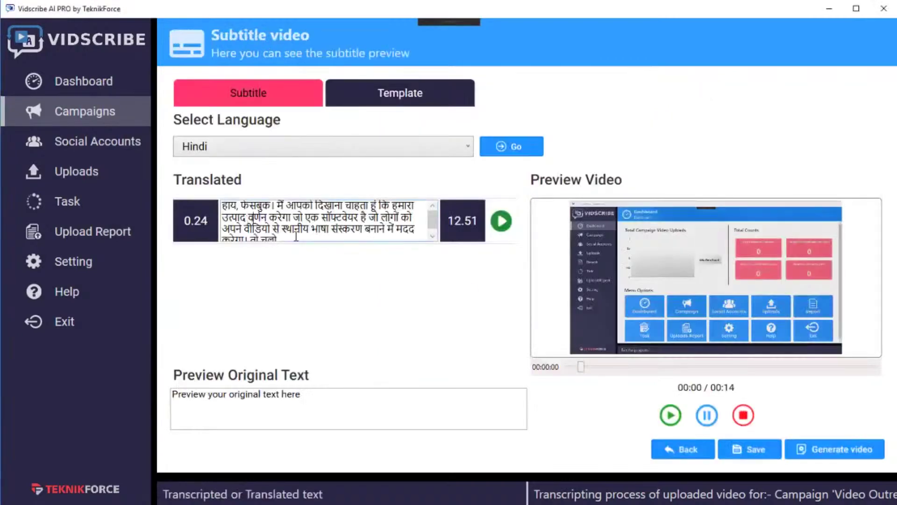
{"action": "scroll", "coordinate": [296, 236], "scroll_direction": "down", "scroll_amount": 1}
{"action": "left_click_drag", "start_coordinate": [334, 238], "coordinate": [280, 194]}
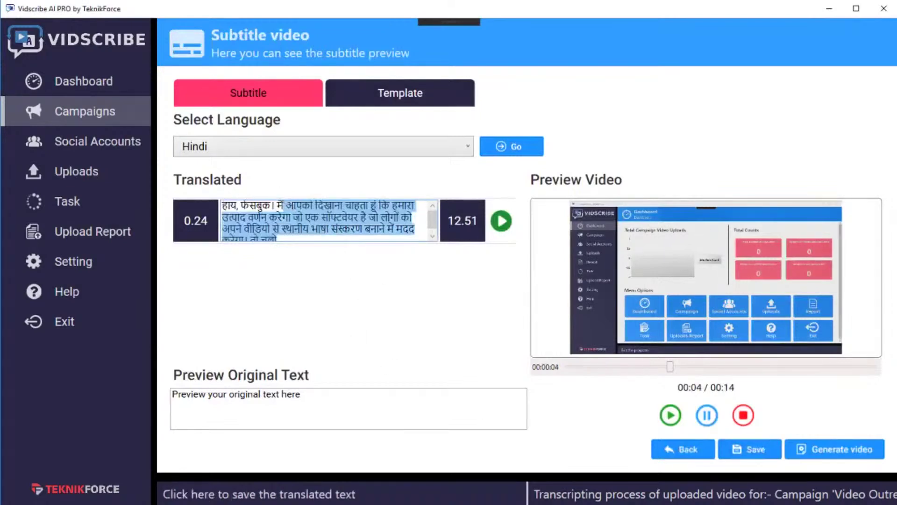
Step: Try Italian as the subtitle language and read through the translated text
{"action": "left_click", "coordinate": [414, 148]}
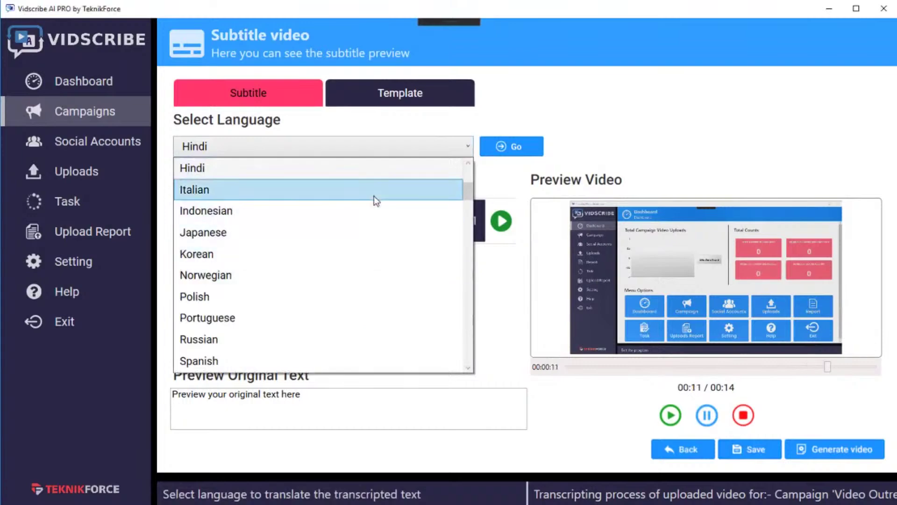
{"action": "left_click", "coordinate": [375, 197]}
{"action": "left_click", "coordinate": [495, 156]}
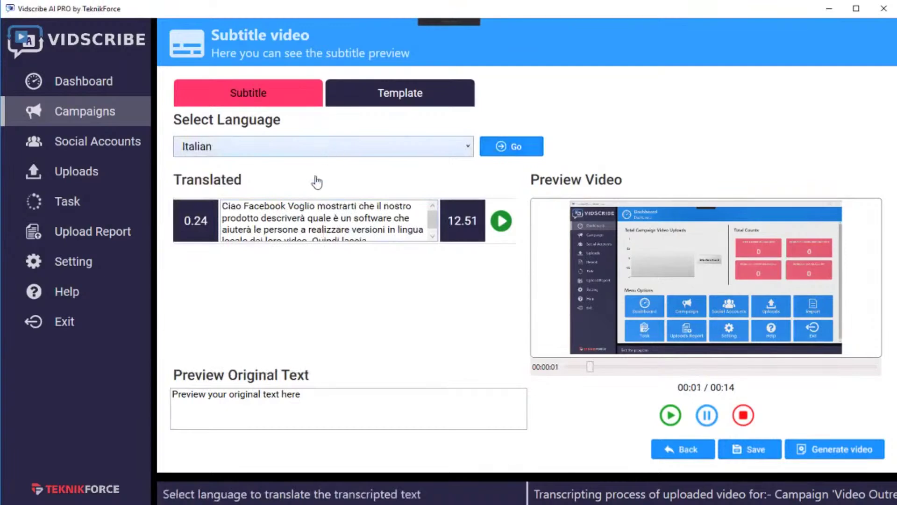
{"action": "left_click_drag", "start_coordinate": [398, 229], "coordinate": [425, 291]}
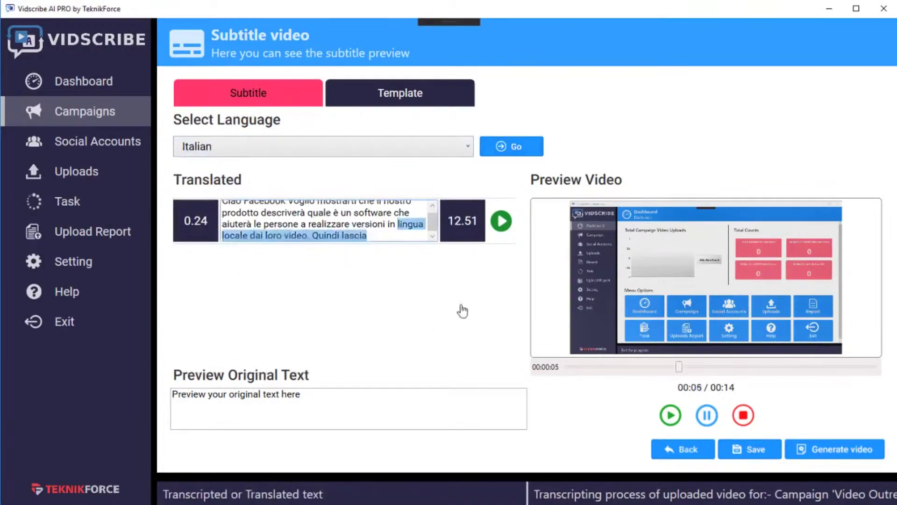
Step: Switch the subtitle language back to Hindi and translate the text again
{"action": "left_click", "coordinate": [364, 146]}
{"action": "scroll", "coordinate": [256, 228], "scroll_direction": "up", "scroll_amount": 1}
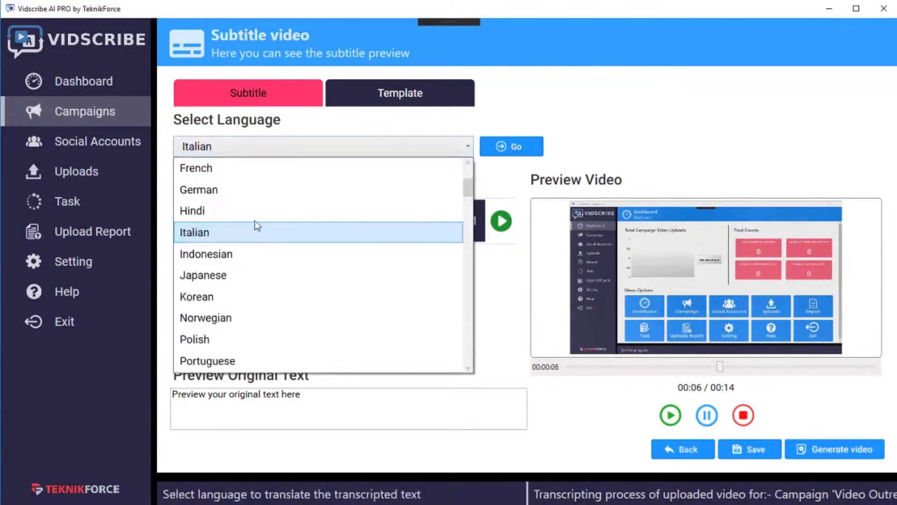
{"action": "left_click", "coordinate": [256, 208]}
{"action": "left_click", "coordinate": [511, 146]}
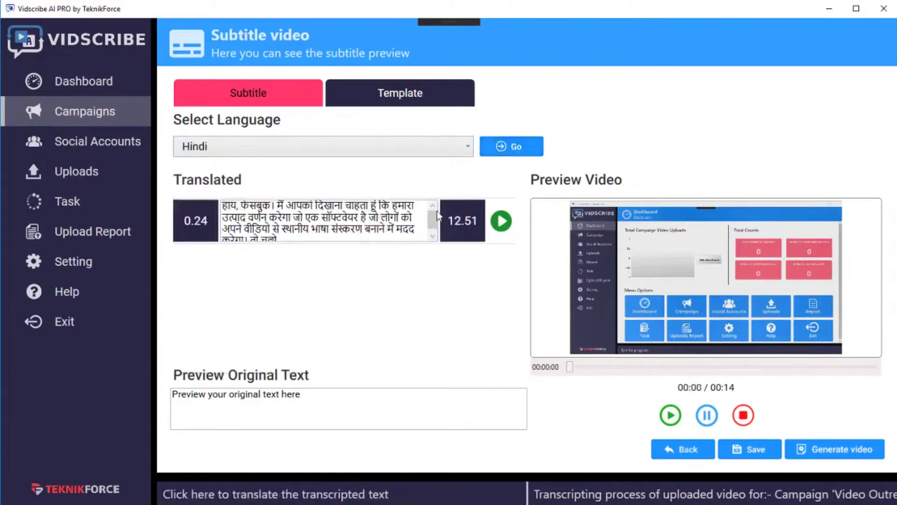
Step: Play the translated segment and compare its Hindi text with the original English text
{"action": "left_click", "coordinate": [500, 221]}
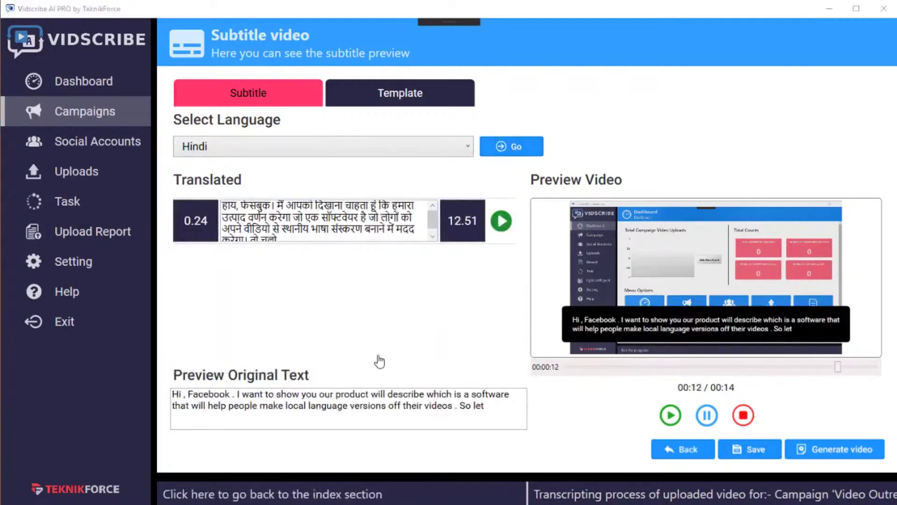
{"action": "left_click", "coordinate": [344, 218]}
{"action": "double_click", "coordinate": [283, 218]}
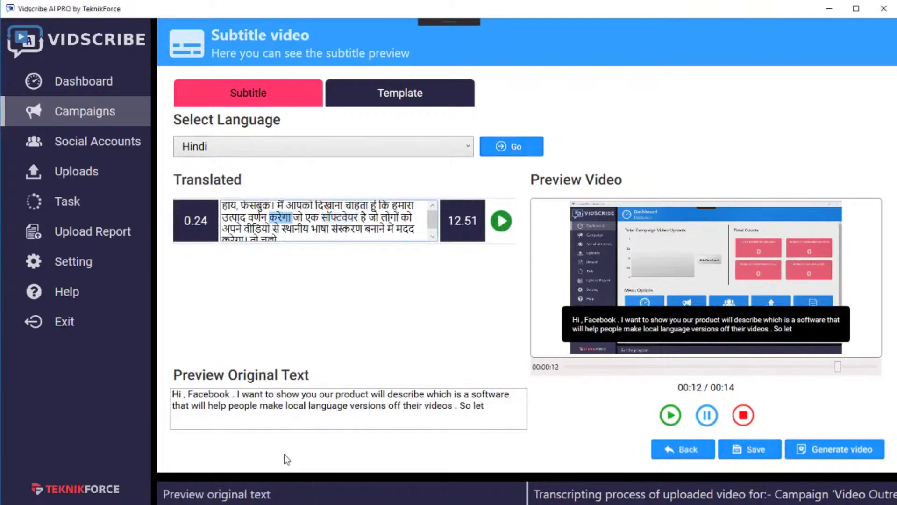
{"action": "left_click_drag", "start_coordinate": [286, 407], "coordinate": [278, 400]}
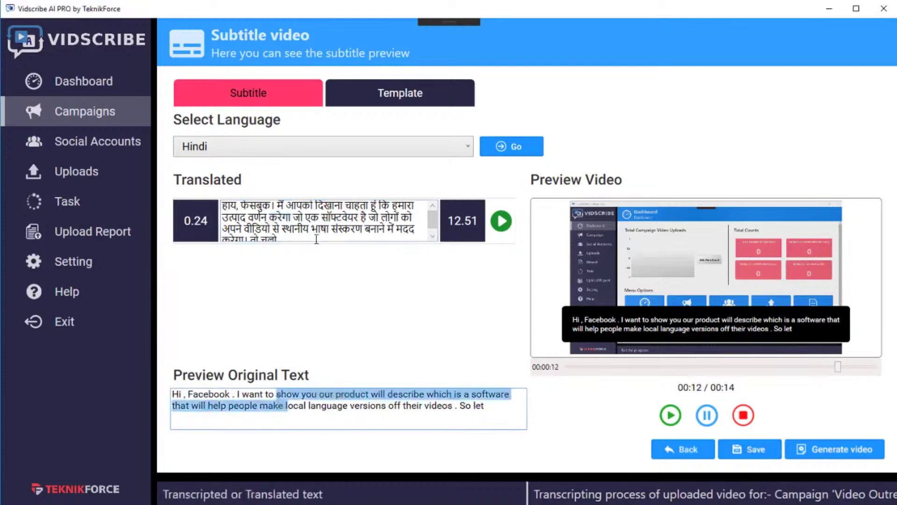
Step: In the subtitle template, set the caption font size to 22 and the font family to Comic Sans MS
{"action": "left_click", "coordinate": [391, 91]}
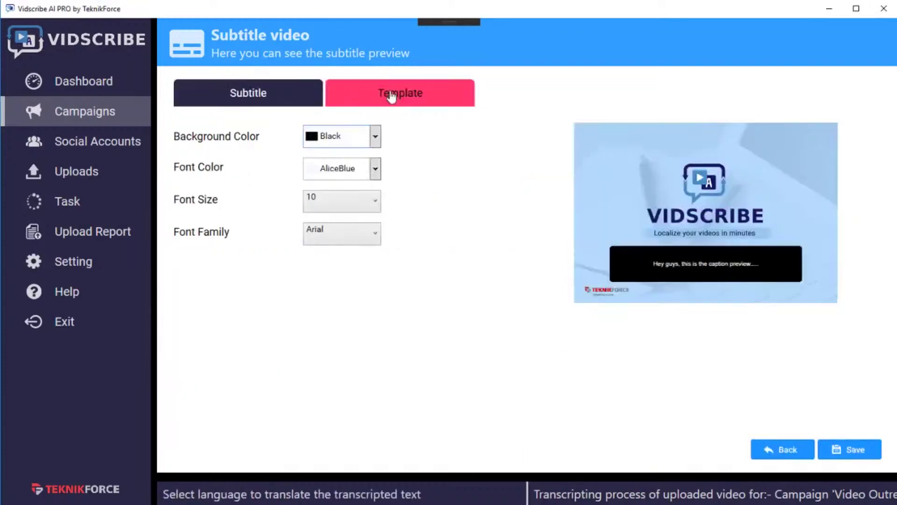
{"action": "left_click", "coordinate": [361, 205]}
{"action": "left_click", "coordinate": [341, 382]}
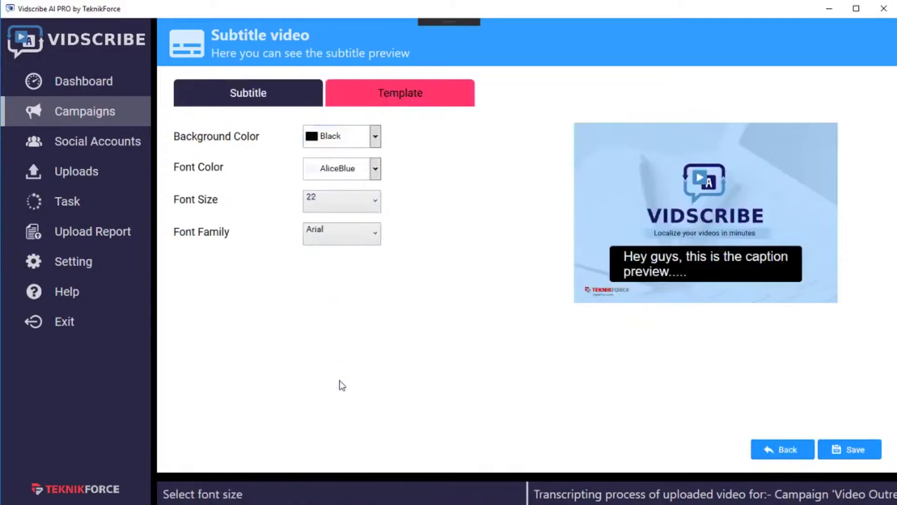
{"action": "left_click", "coordinate": [337, 243]}
{"action": "left_click", "coordinate": [346, 326]}
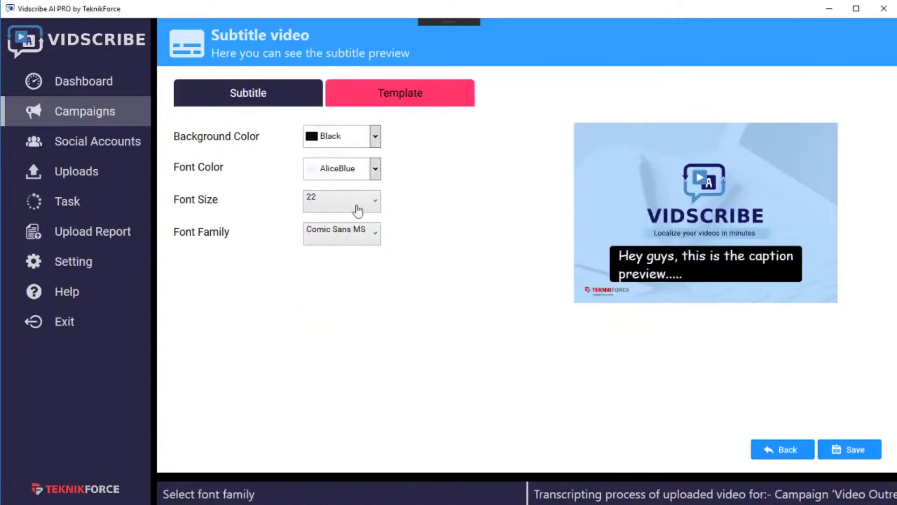
Step: Try DarkTurquoise and Beige as the caption background color, and settle on dark blue
{"action": "left_click", "coordinate": [351, 149]}
{"action": "left_click", "coordinate": [353, 229]}
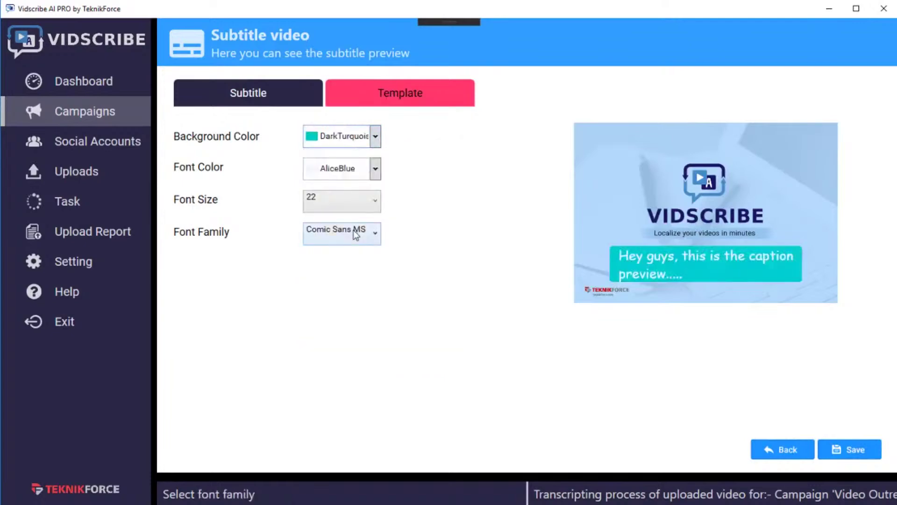
{"action": "left_click", "coordinate": [355, 150]}
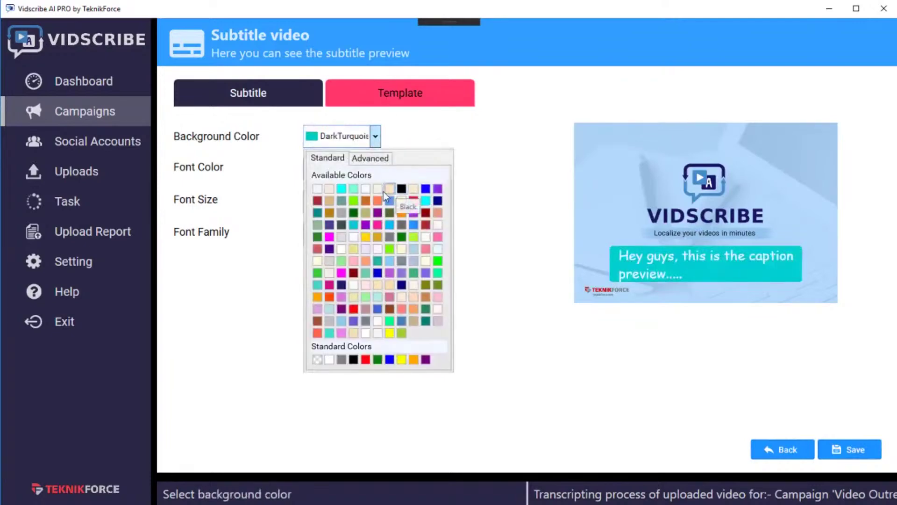
{"action": "left_click", "coordinate": [384, 193]}
{"action": "left_click", "coordinate": [374, 144]}
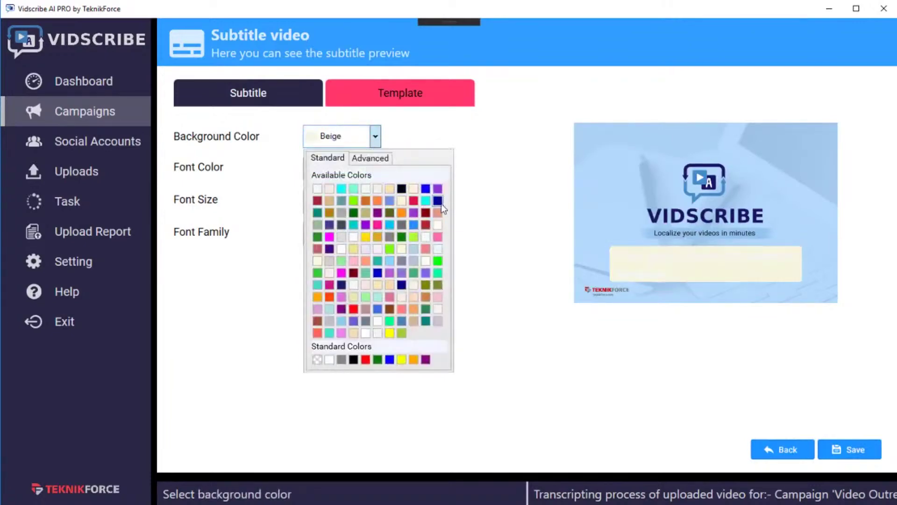
{"action": "left_click", "coordinate": [439, 203]}
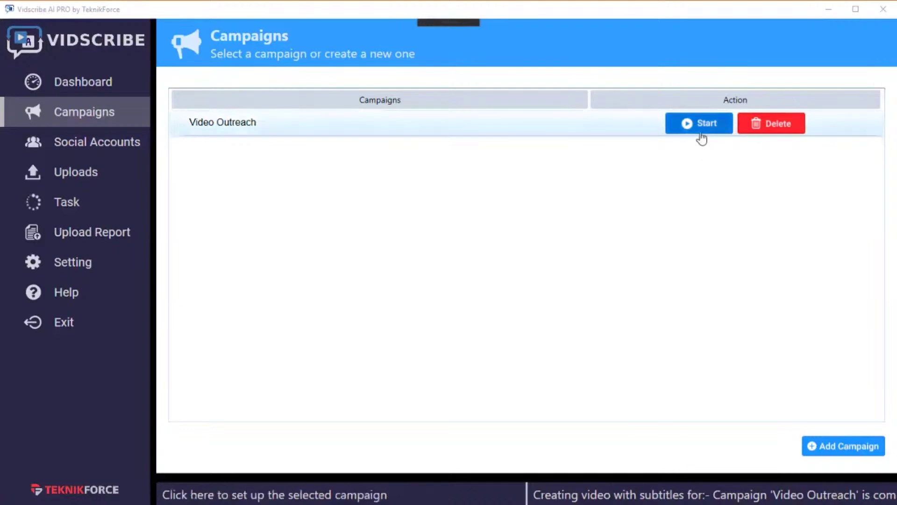
Step: Open the voiceover page of the Video Outreach campaign and check the translation languages offered, keeping Hindi
{"action": "left_click", "coordinate": [700, 126]}
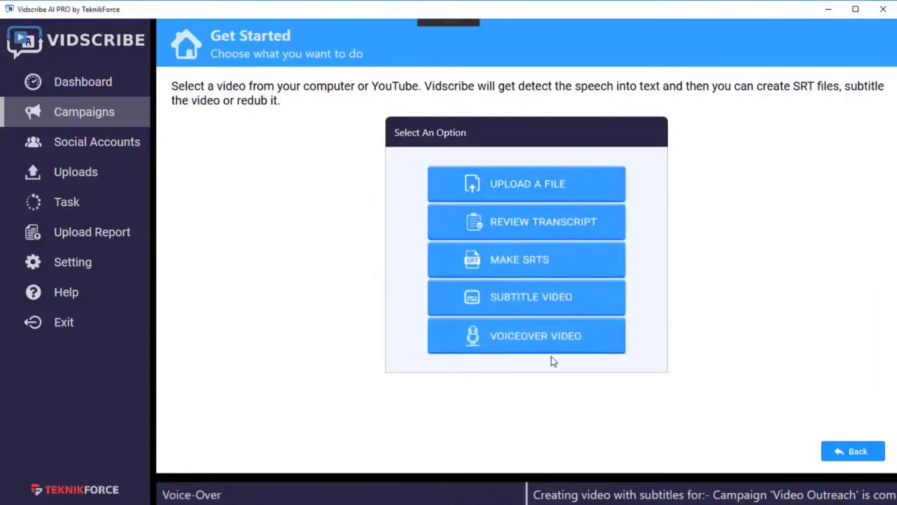
{"action": "left_click", "coordinate": [563, 347]}
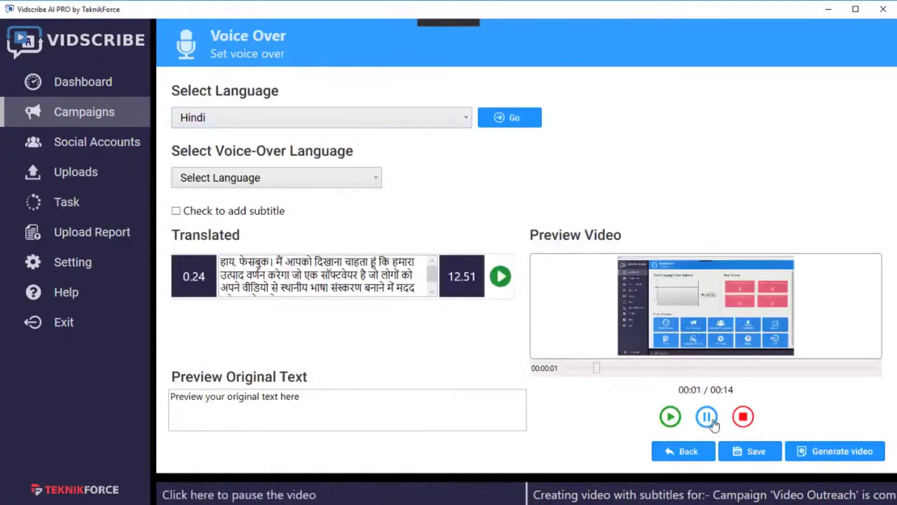
{"action": "left_click", "coordinate": [321, 124]}
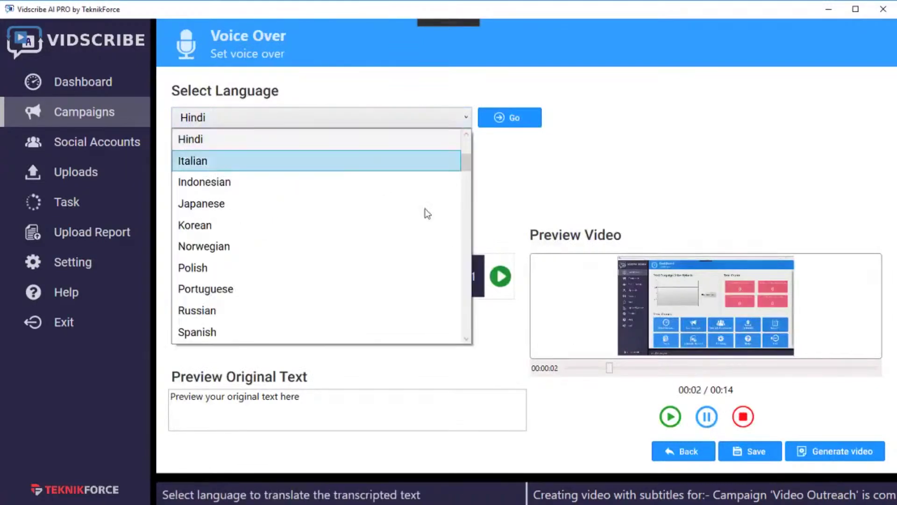
{"action": "key", "text": "Escape"}
Step: Look through the available voice-over languages and choose Hindi (hi-IN)
{"action": "left_click", "coordinate": [365, 182]}
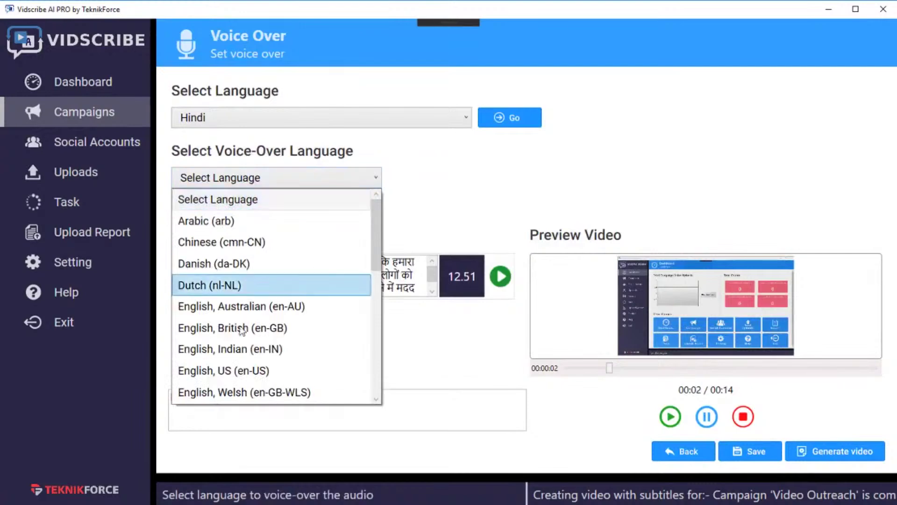
{"action": "scroll", "coordinate": [271, 308], "scroll_direction": "down", "scroll_amount": 4}
{"action": "scroll", "coordinate": [270, 311], "scroll_direction": "down", "scroll_amount": 2}
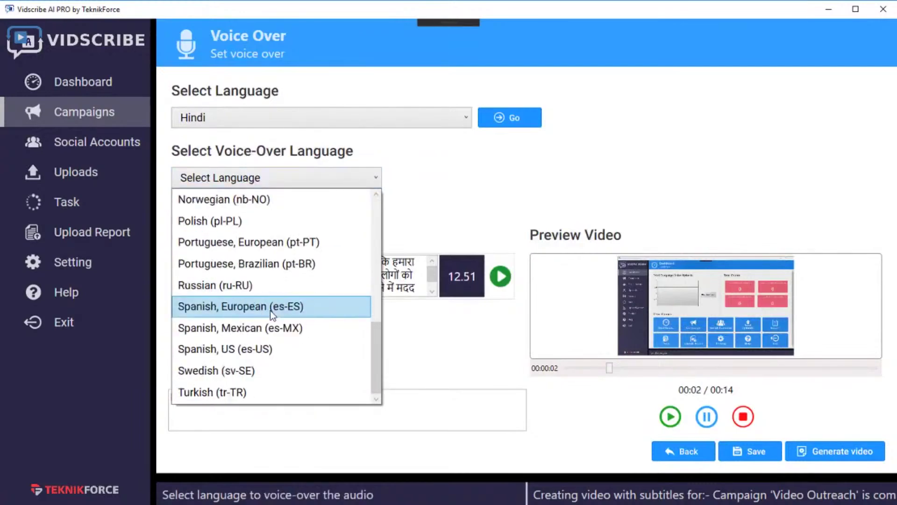
{"action": "scroll", "coordinate": [270, 310], "scroll_direction": "up", "scroll_amount": 4}
{"action": "left_click", "coordinate": [237, 369]}
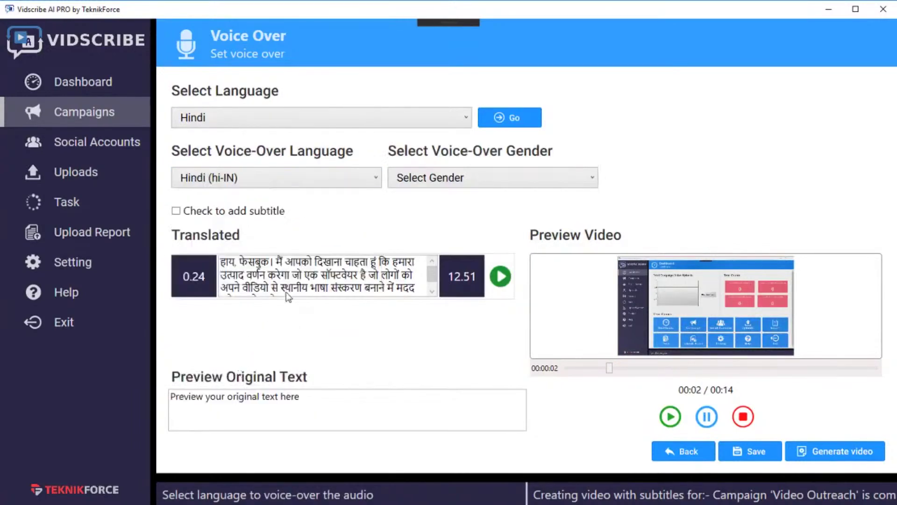
Step: Choose the Aditi, Female voice for the Hindi voice-over
{"action": "left_click", "coordinate": [479, 181]}
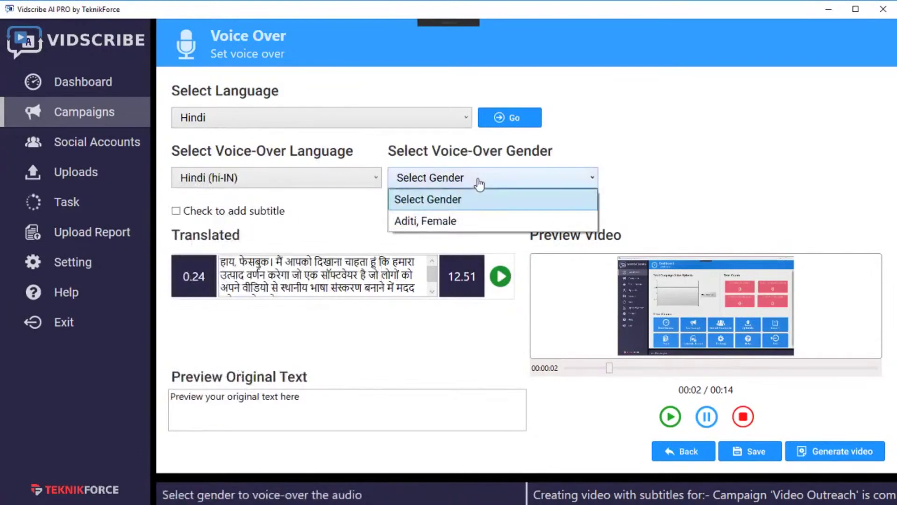
{"action": "left_click", "coordinate": [460, 223]}
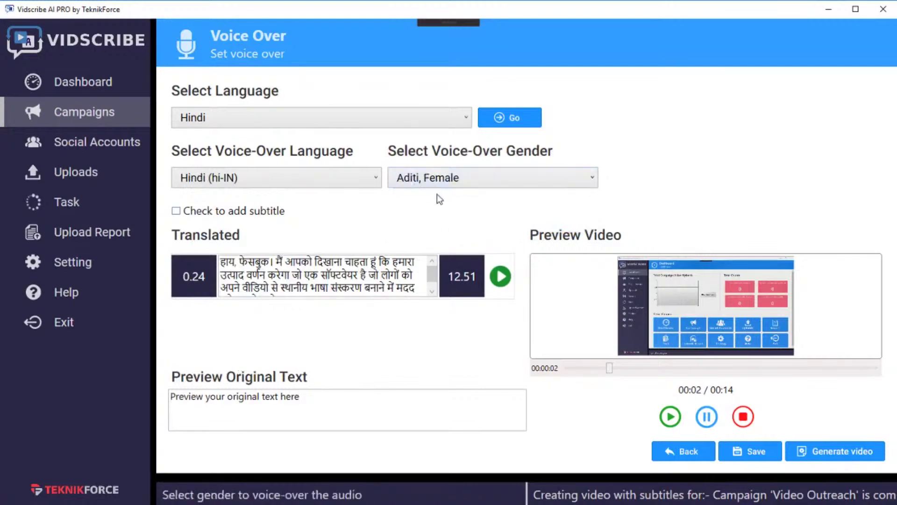
Step: Switch the voice-over language to Russian (ru-RU) and check the voices offered for it
{"action": "left_click", "coordinate": [321, 180]}
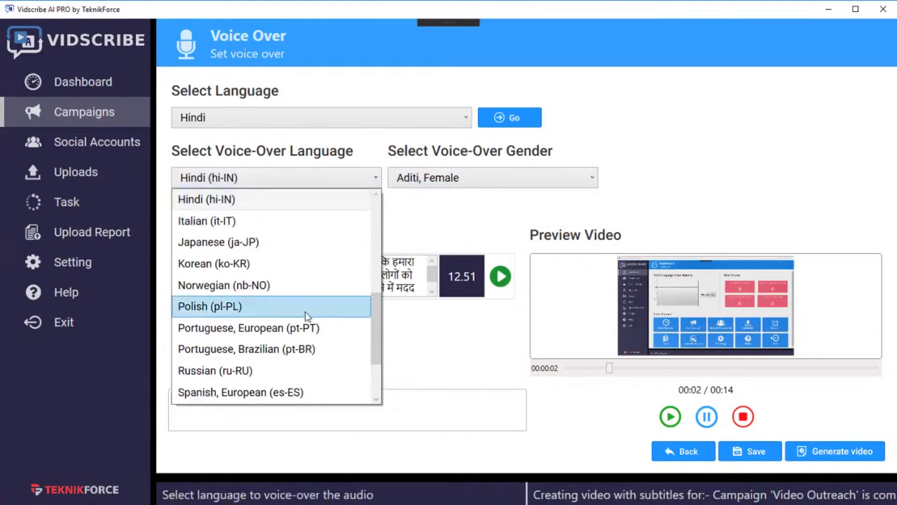
{"action": "left_click", "coordinate": [290, 372]}
{"action": "left_click", "coordinate": [467, 181]}
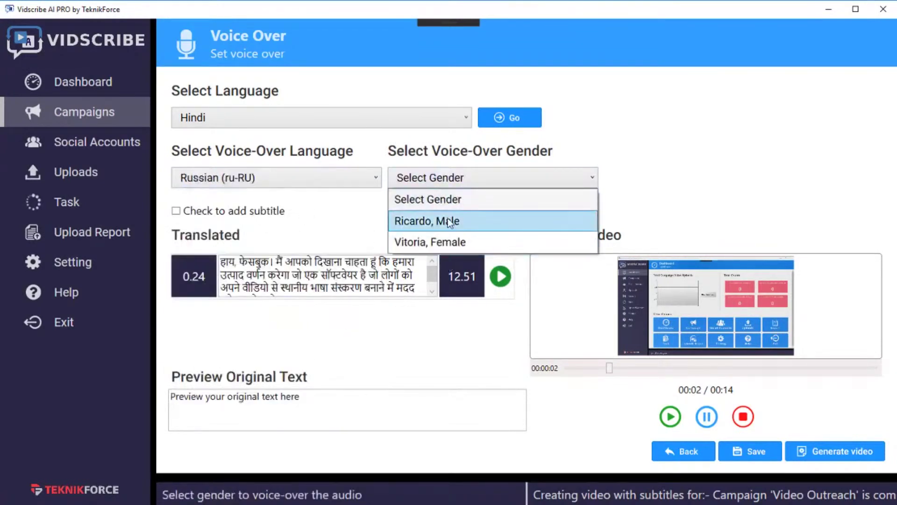
{"action": "left_click", "coordinate": [341, 195]}
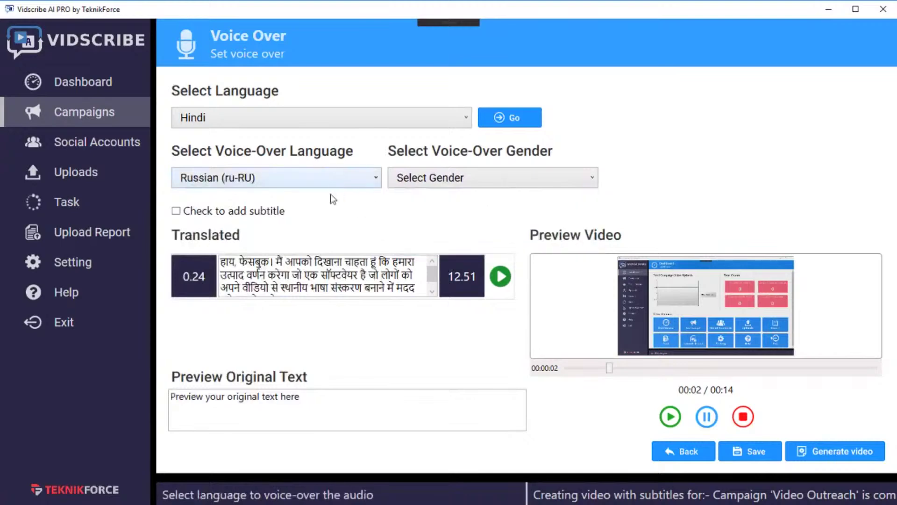
Step: Set the voice-over language back to Hindi (hi-IN) and choose the Aditi, Female voice
{"action": "left_click", "coordinate": [318, 180]}
{"action": "scroll", "coordinate": [281, 295], "scroll_direction": "up", "scroll_amount": 4}
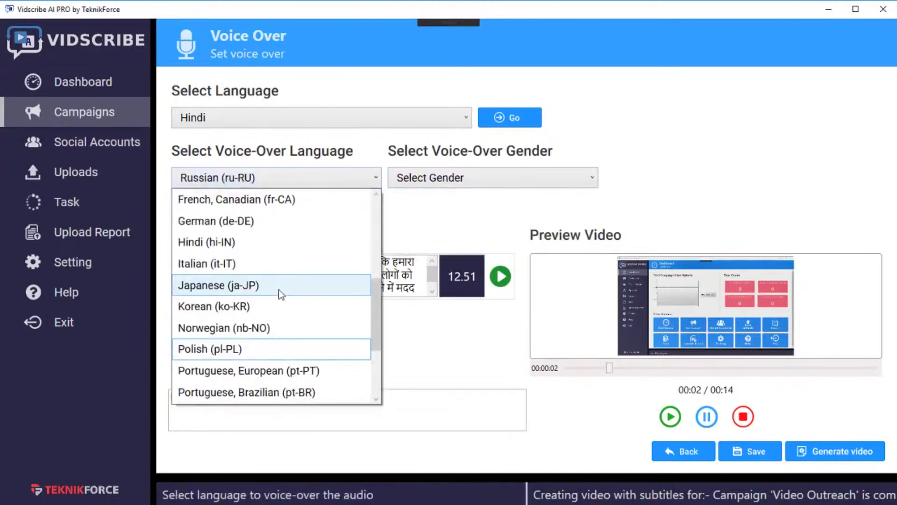
{"action": "left_click", "coordinate": [285, 312]}
{"action": "left_click", "coordinate": [444, 182]}
{"action": "left_click", "coordinate": [420, 218]}
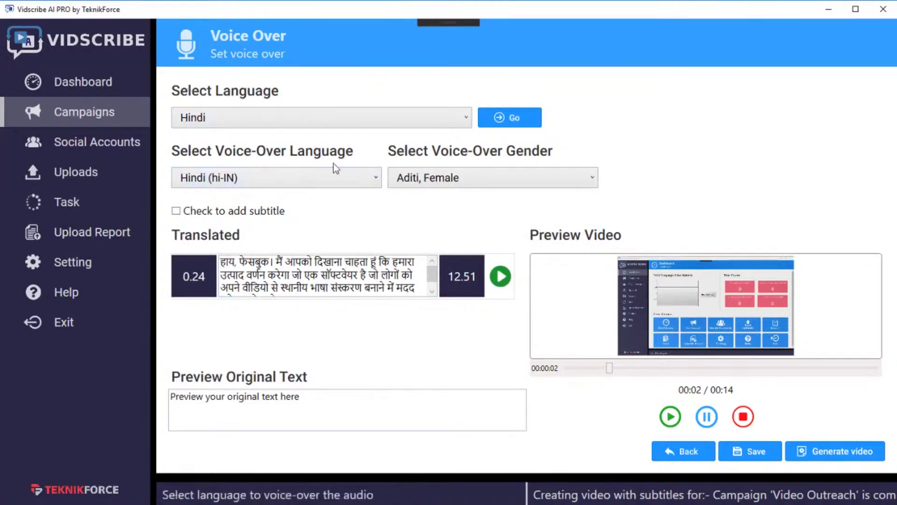
Step: Change the translation language of the transcribed text to Russian
{"action": "left_click", "coordinate": [296, 121]}
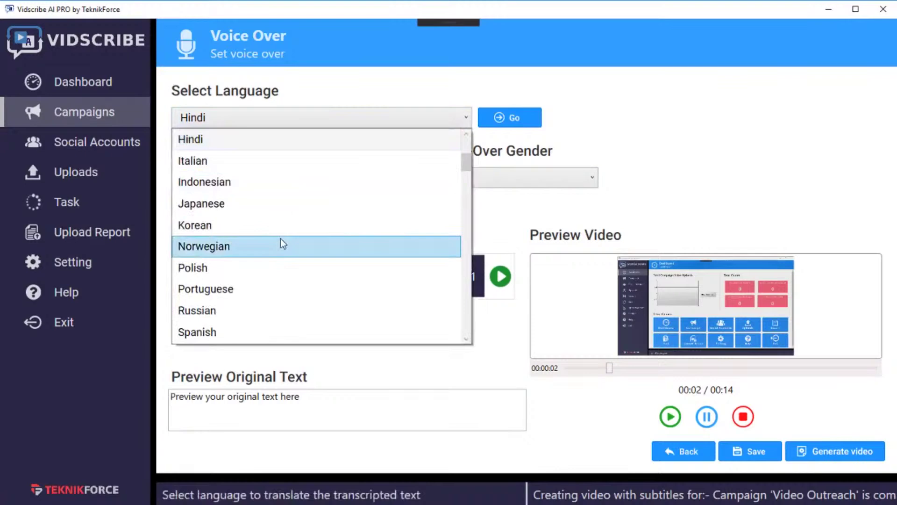
{"action": "scroll", "coordinate": [299, 234], "scroll_direction": "down", "scroll_amount": 2}
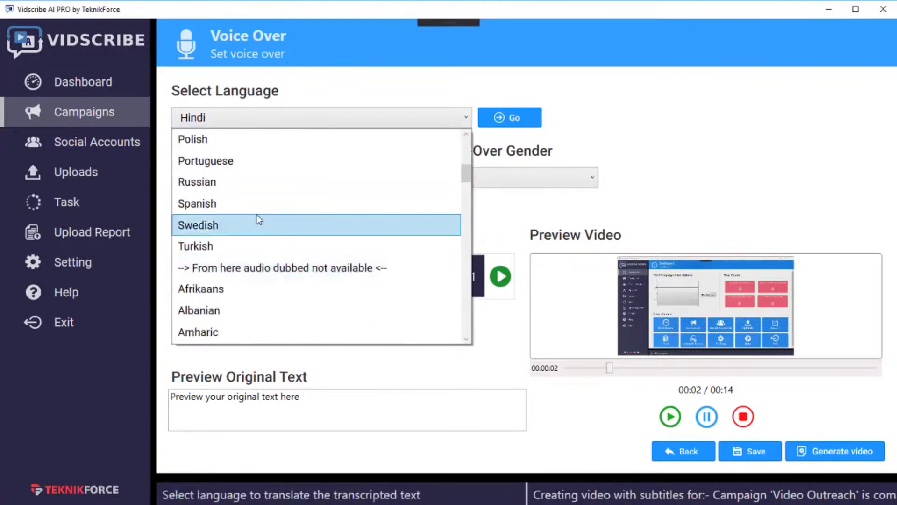
{"action": "left_click", "coordinate": [254, 187]}
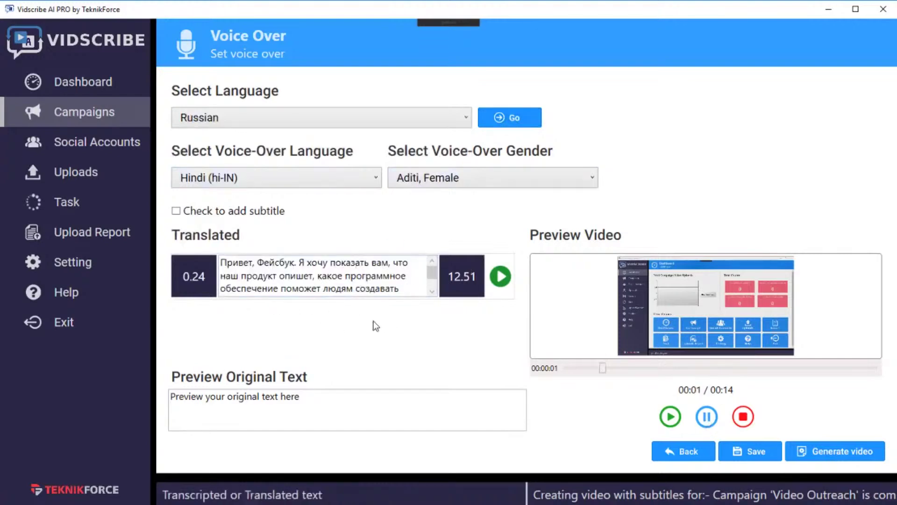
Step: Preview the original text behind the translated segment and save the translated text
{"action": "left_click", "coordinate": [297, 260]}
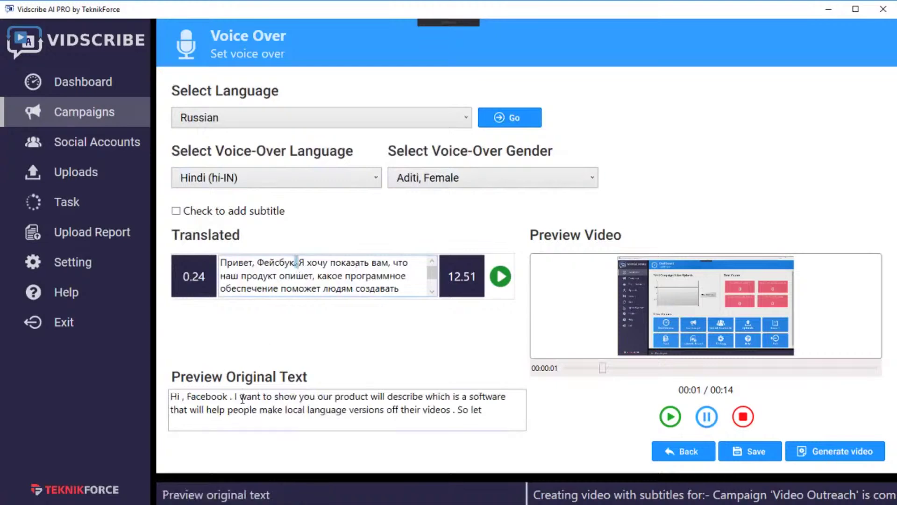
{"action": "left_click_drag", "start_coordinate": [348, 424], "coordinate": [376, 425]}
{"action": "left_click", "coordinate": [356, 413]}
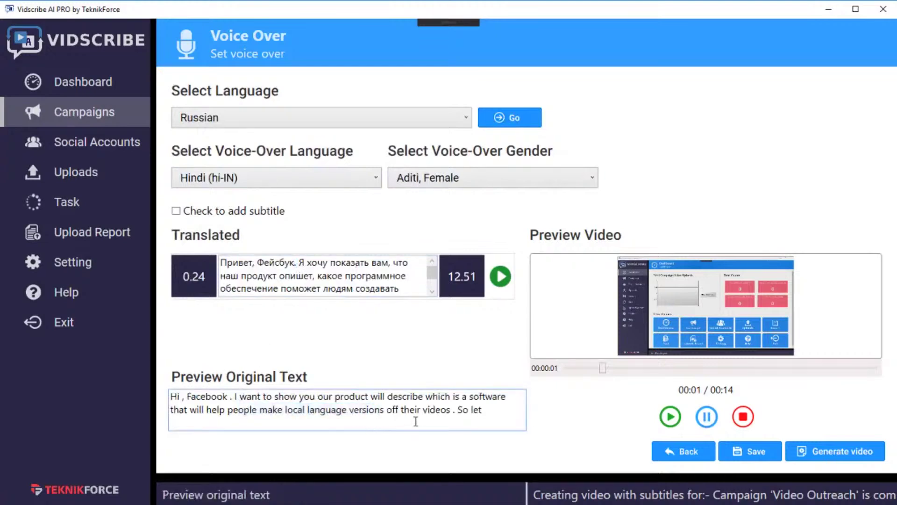
{"action": "left_click", "coordinate": [759, 456]}
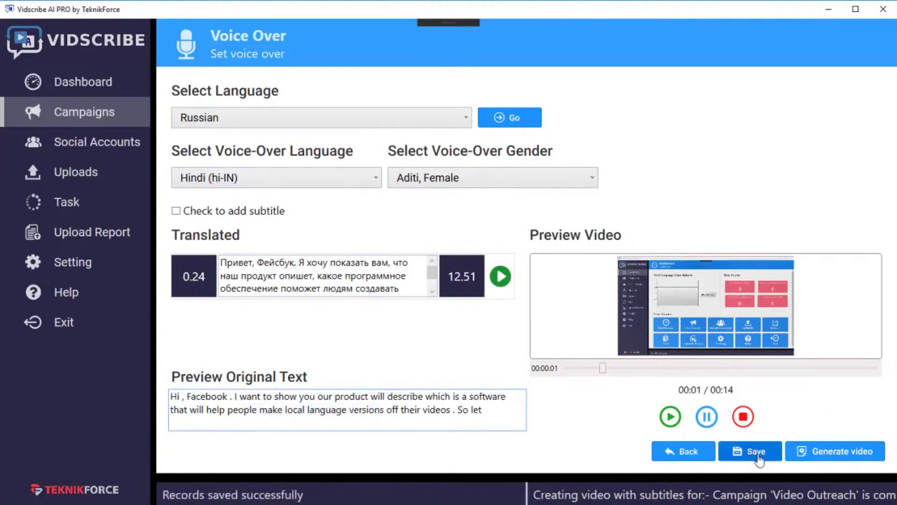
Step: Generate the voice-over video and save it in the Test folder as test_voice-over
{"action": "left_click", "coordinate": [841, 463]}
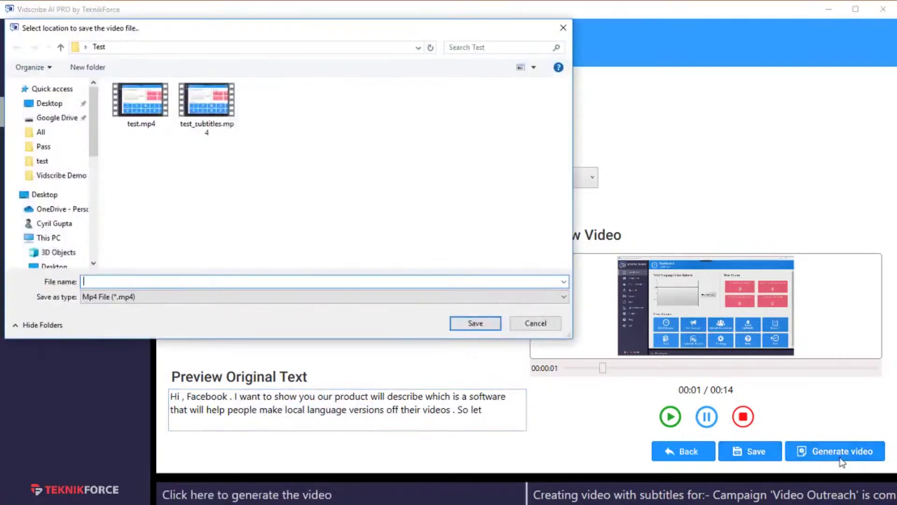
{"action": "left_click", "coordinate": [207, 105]}
{"action": "left_click", "coordinate": [195, 282]}
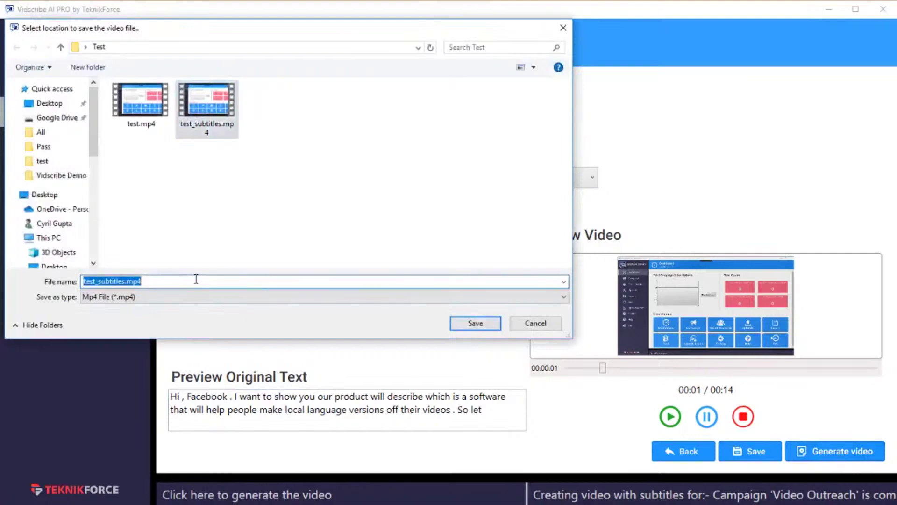
{"action": "type", "text": "test_vide"}
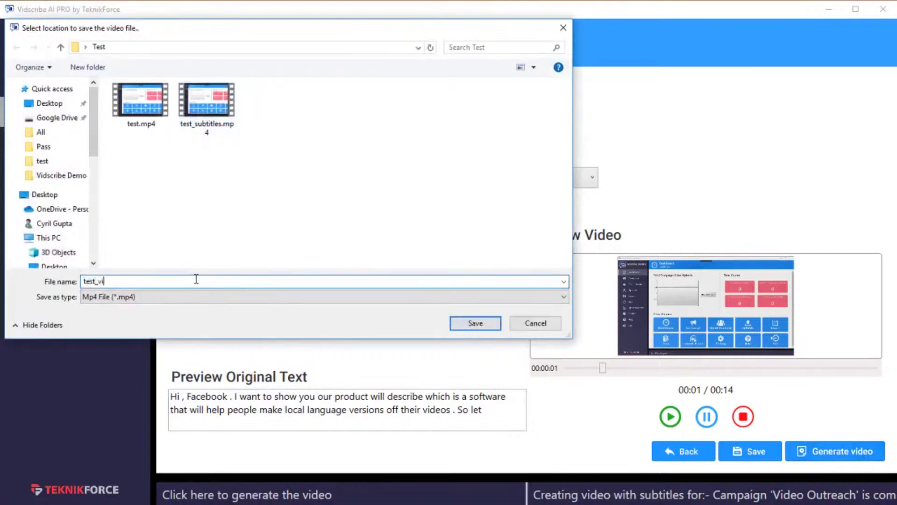
{"action": "key", "text": "BackSpace"}
{"action": "key", "text": "BackSpace"}
{"action": "type", "text": "oice-over"}
{"action": "left_click", "coordinate": [475, 323]}
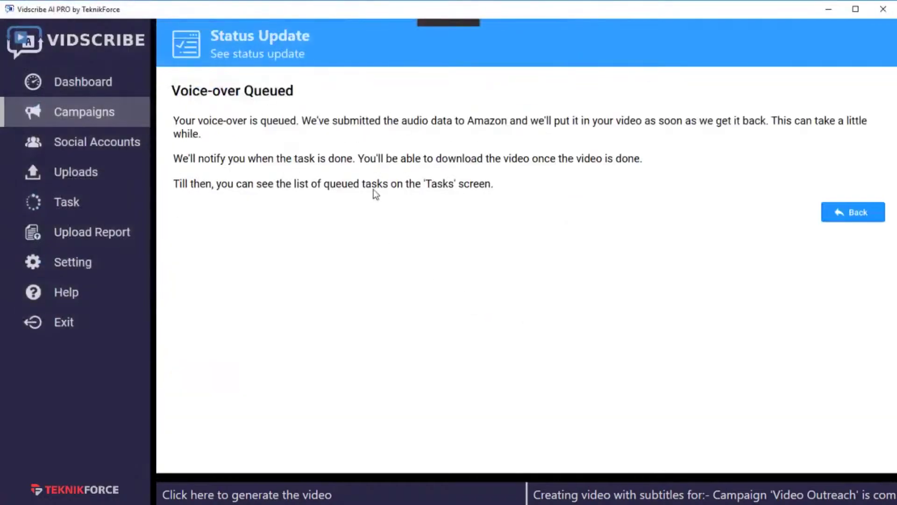
Step: Check the campaign task list, view the test_voice-over video, and close the video player
{"action": "left_click", "coordinate": [88, 206]}
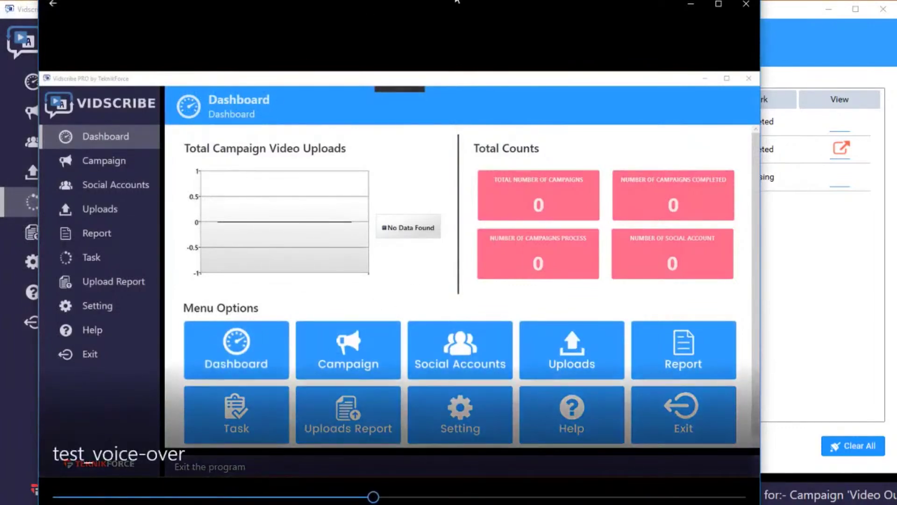
{"action": "mouse_move", "coordinate": [431, 23]}
{"action": "left_mouse_down"}
{"action": "mouse_move", "coordinate": [431, 65]}
{"action": "mouse_move", "coordinate": [436, 26]}
{"action": "left_mouse_up"}
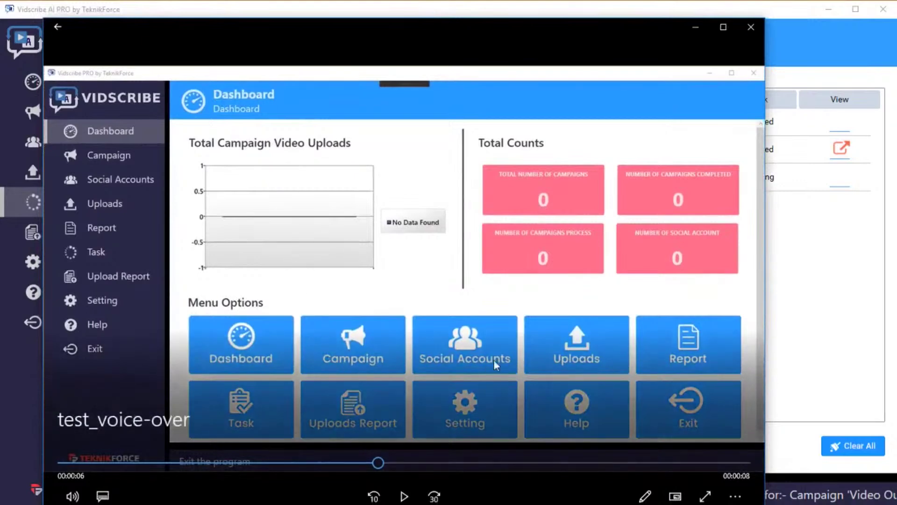
{"action": "left_click", "coordinate": [751, 26]}
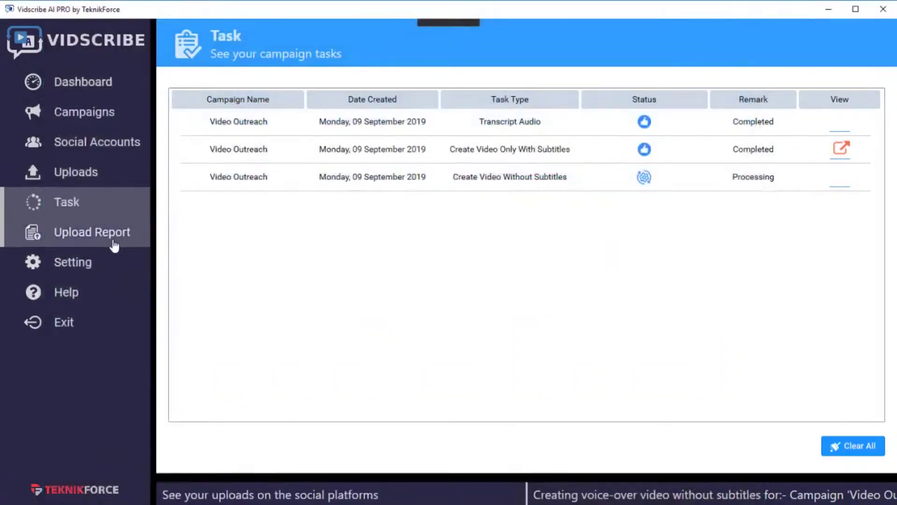
Step: Reopen the voice-over page of the Video Outreach campaign and enable adding subtitles
{"action": "left_click", "coordinate": [109, 121]}
{"action": "left_click", "coordinate": [724, 125]}
{"action": "left_click", "coordinate": [529, 336]}
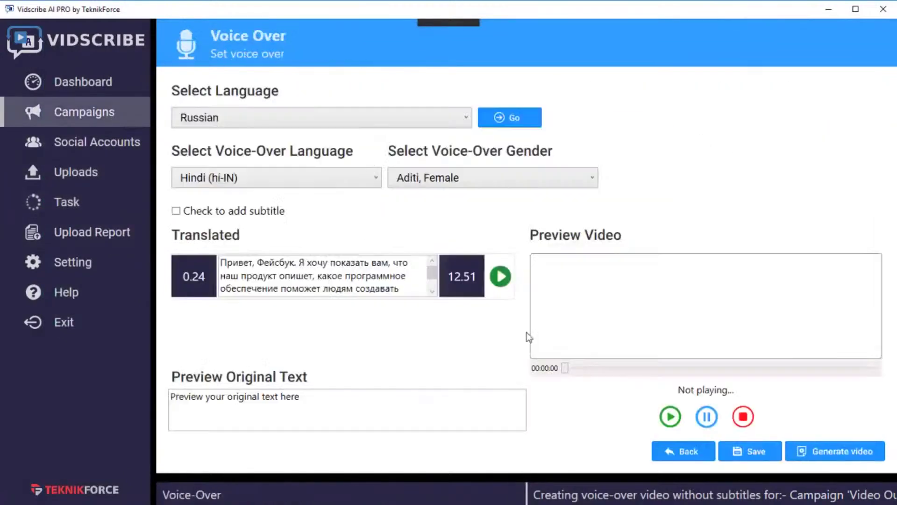
{"action": "left_click", "coordinate": [176, 211]}
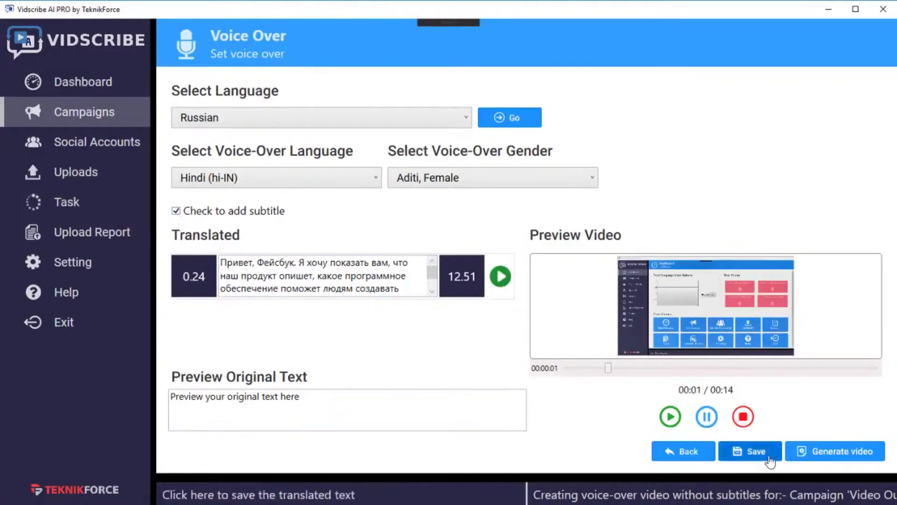
Step: Generate the subtitled voice-over video and save it in the Test folder as "test_voice-over with subtitles"
{"action": "left_click", "coordinate": [798, 449]}
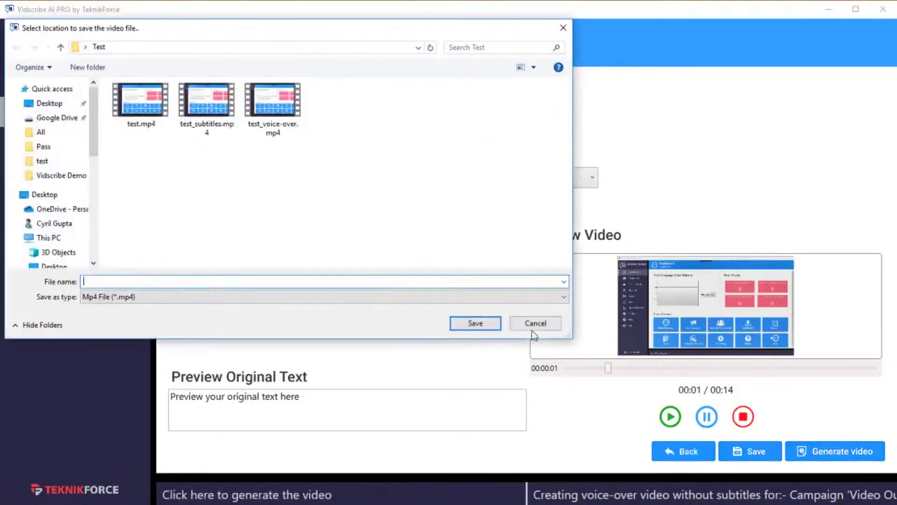
{"action": "left_click", "coordinate": [291, 123]}
{"action": "left_click", "coordinate": [131, 282]}
{"action": "left_click", "coordinate": [130, 283]}
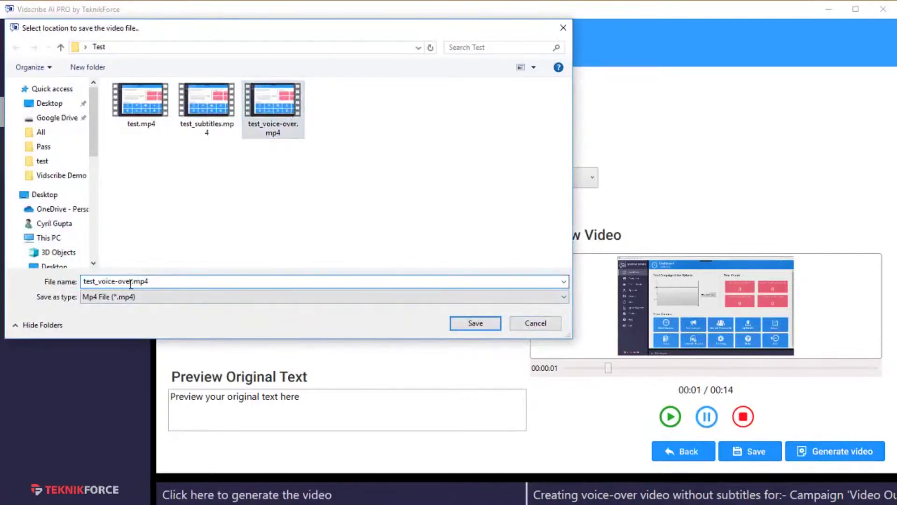
{"action": "type", "text": "with subtitles"}
{"action": "left_click", "coordinate": [469, 322]}
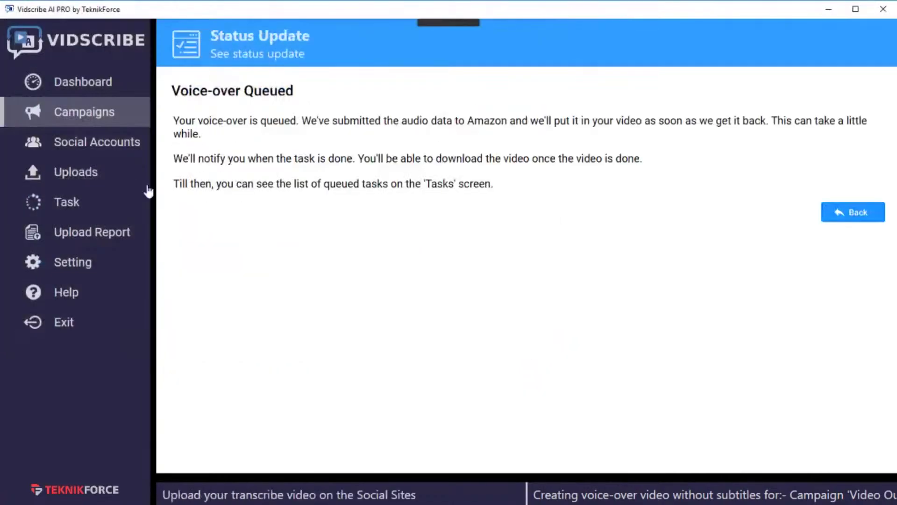
Step: Check the campaign task list, watch part of the "test_voice-over with subtitles" video, and minimize the player
{"action": "left_click", "coordinate": [104, 195]}
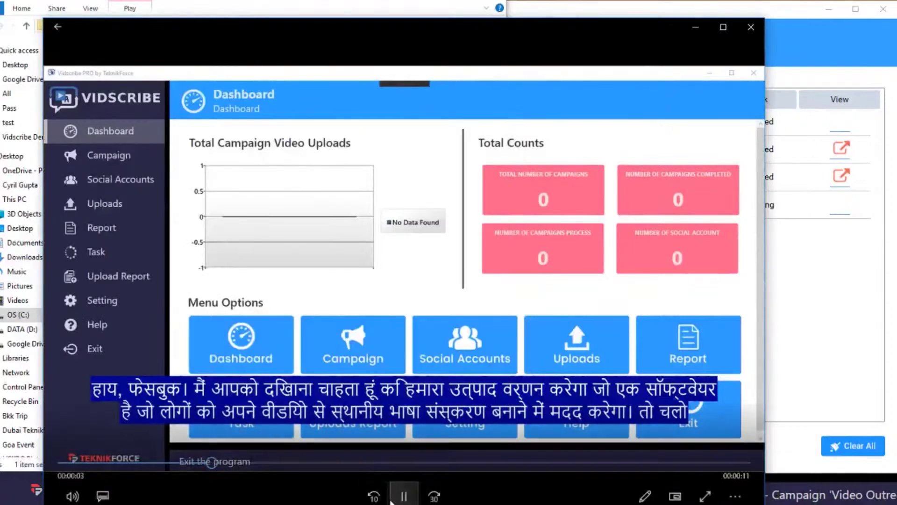
{"action": "left_click", "coordinate": [404, 496]}
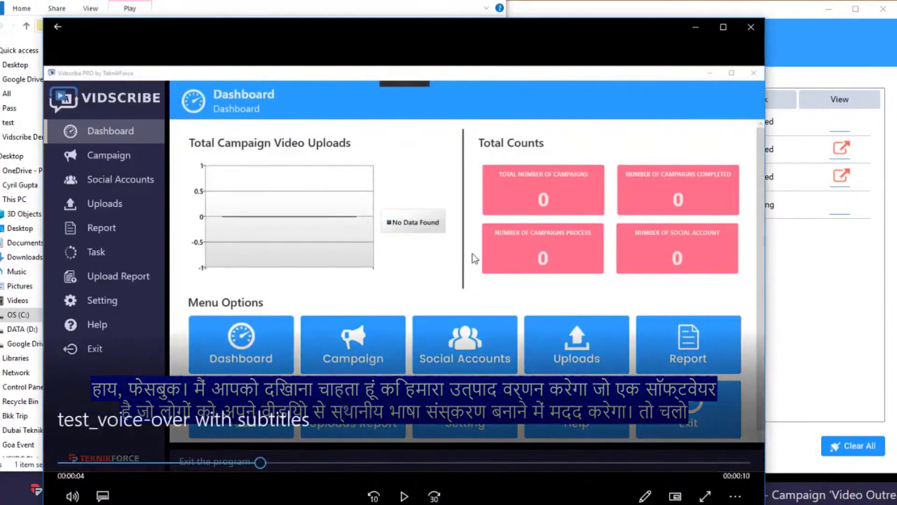
{"action": "left_click", "coordinate": [403, 496]}
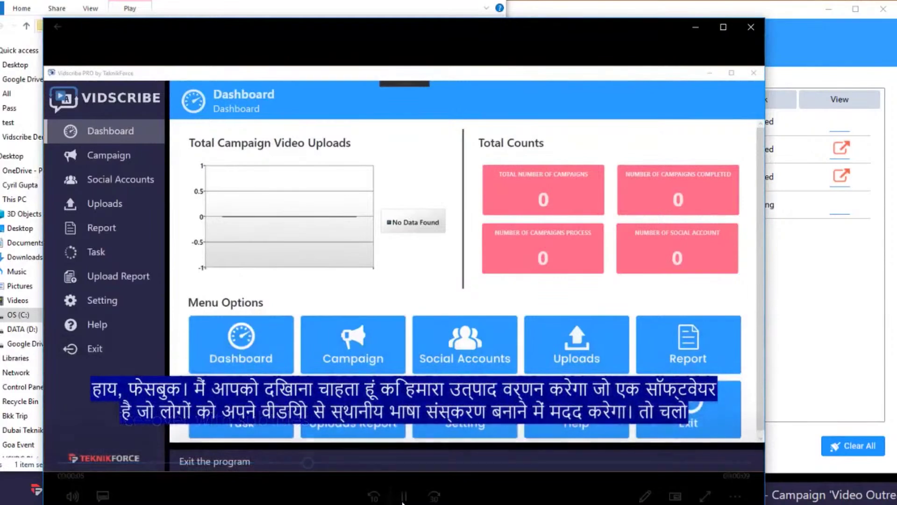
{"action": "left_click", "coordinate": [403, 498]}
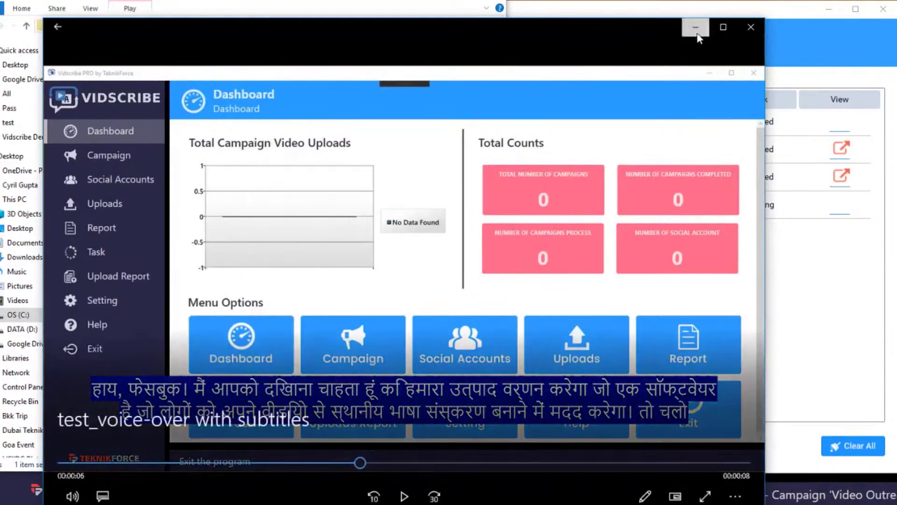
{"action": "left_click", "coordinate": [696, 27]}
{"action": "left_click", "coordinate": [501, 279]}
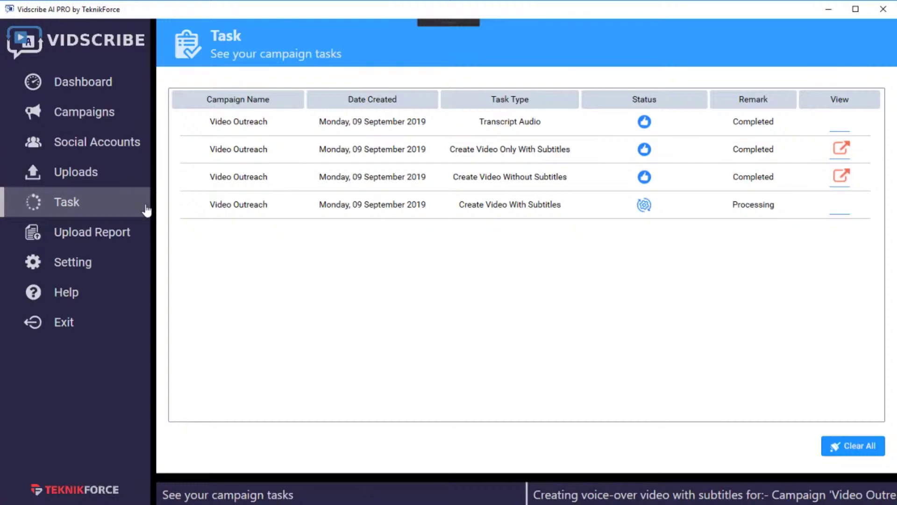
Step: Switch to Chrome and examine the Google search results for फेसबुक मार्केटिंग
{"action": "left_click", "coordinate": [759, 502]}
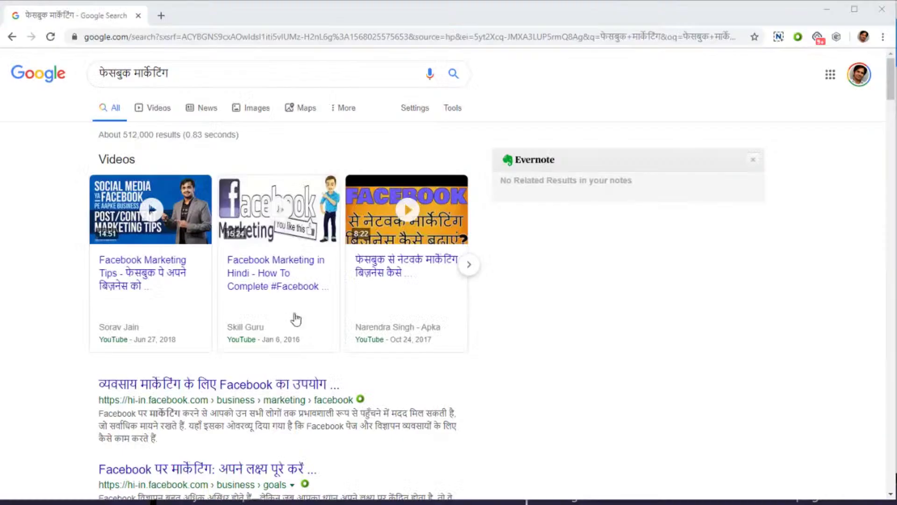
{"action": "triple_click", "coordinate": [135, 74]}
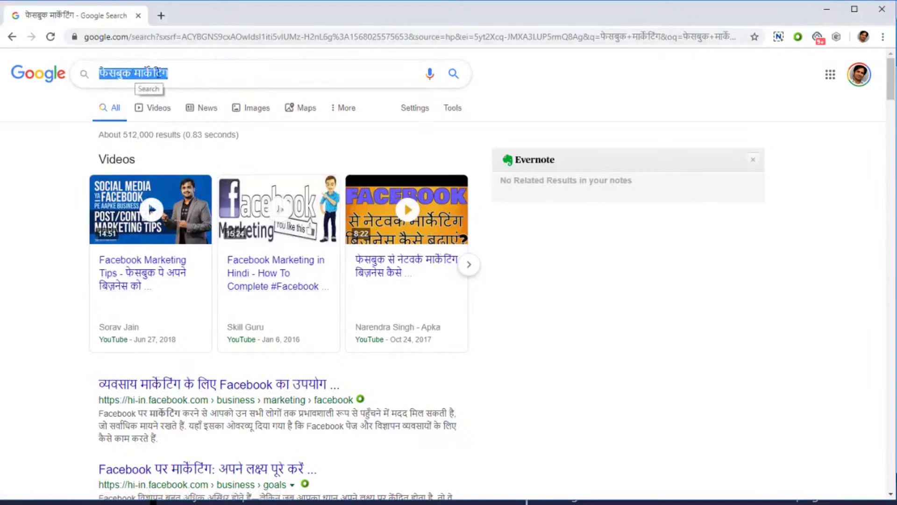
{"action": "mouse_move", "coordinate": [176, 304]}
{"action": "scroll", "coordinate": [176, 304], "scroll_direction": "down", "scroll_amount": 1}
{"action": "scroll", "coordinate": [147, 242], "scroll_direction": "up", "scroll_amount": 1}
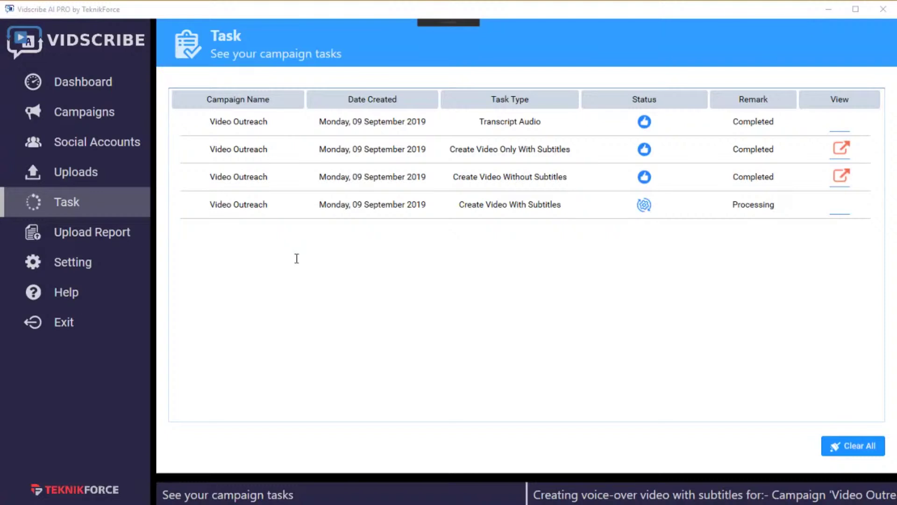
Step: Return to Vidscribe, view the connected social accounts, and open the page for uploading campaign videos
{"action": "left_click", "coordinate": [133, 156]}
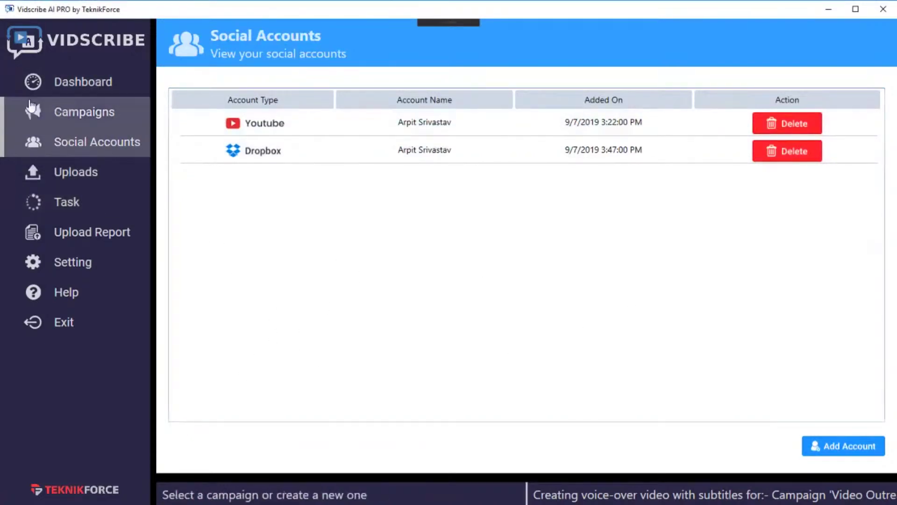
{"action": "left_click", "coordinate": [74, 179]}
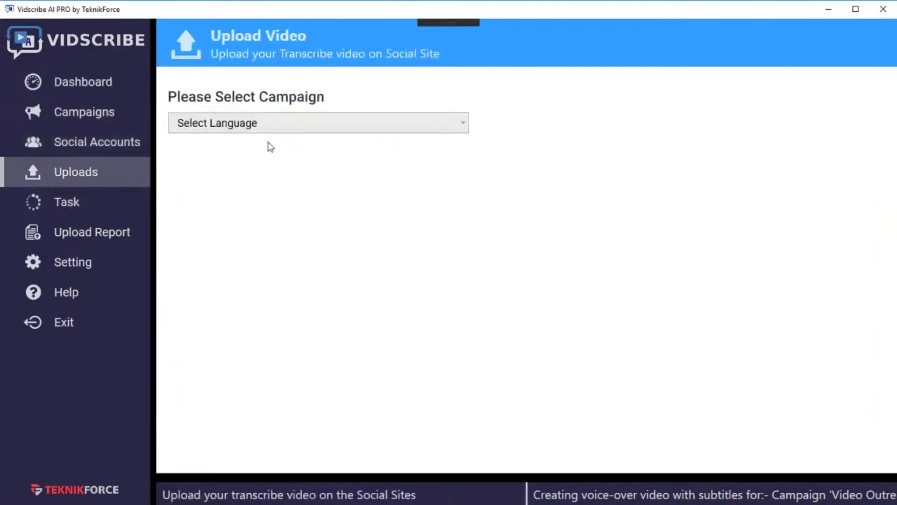
Step: Select the Video Outreach campaign and its testsubtitles.mp4 video for uploading
{"action": "left_click", "coordinate": [267, 123]}
{"action": "left_click", "coordinate": [265, 166]}
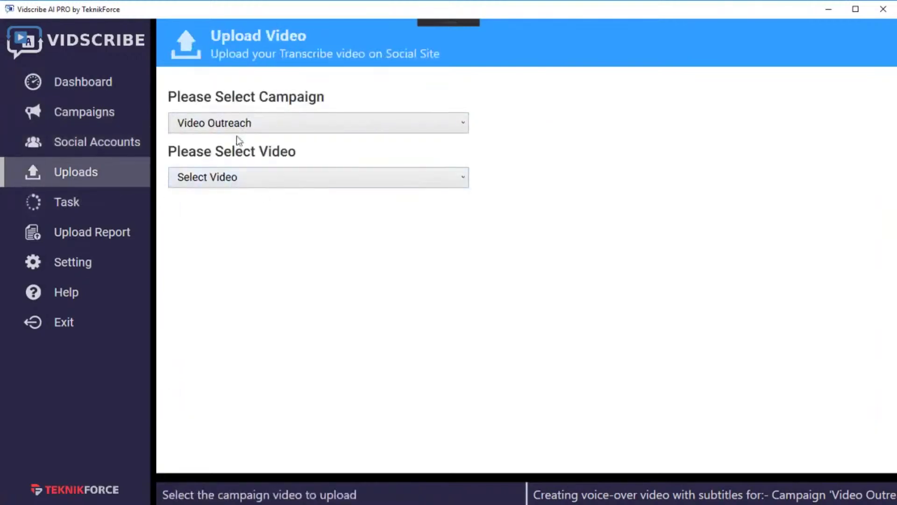
{"action": "left_click", "coordinate": [244, 183]}
{"action": "left_click", "coordinate": [238, 222]}
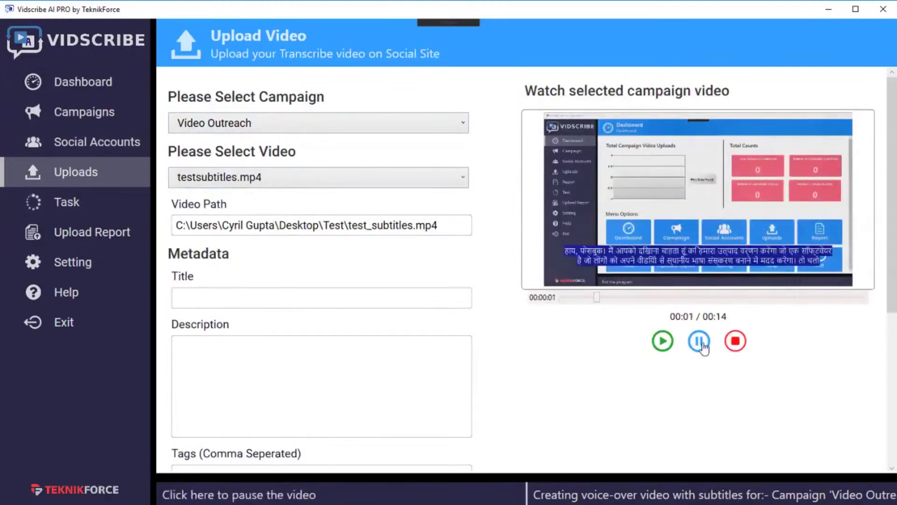
Step: Check the title and description metadata fields, and choose the connected YouTube account as an upload destination
{"action": "left_click", "coordinate": [358, 299]}
{"action": "left_click", "coordinate": [349, 406]}
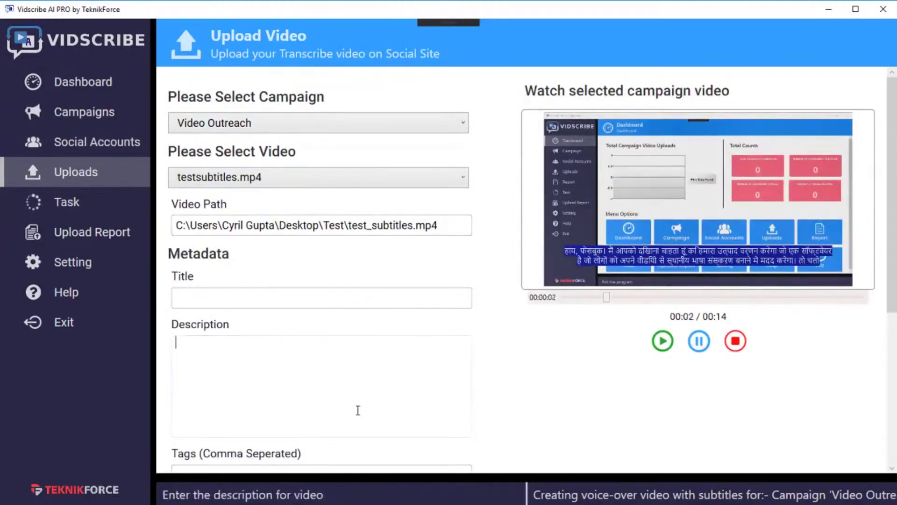
{"action": "scroll", "coordinate": [402, 394], "scroll_direction": "down", "scroll_amount": 2}
{"action": "scroll", "coordinate": [337, 398], "scroll_direction": "down", "scroll_amount": 4}
{"action": "left_click", "coordinate": [278, 322]}
{"action": "left_click", "coordinate": [281, 365]}
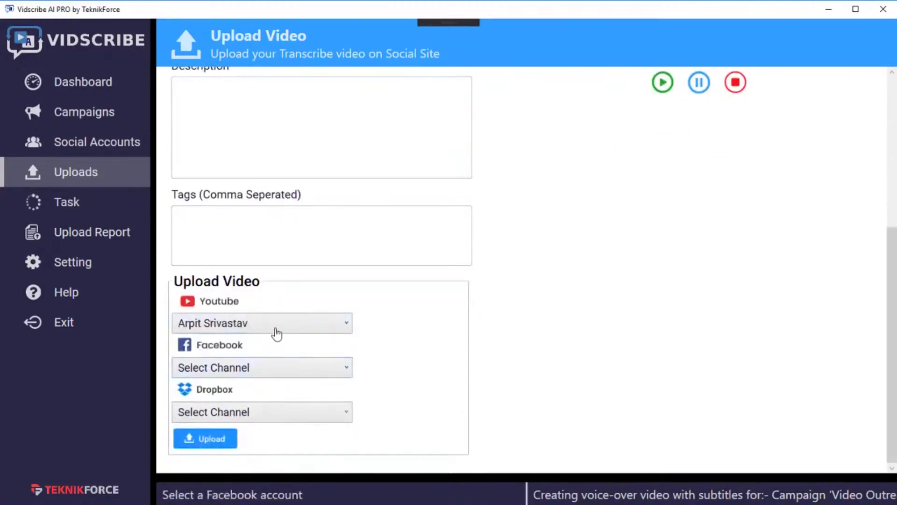
{"action": "left_click", "coordinate": [275, 332]}
Step: View the available Facebook channel options for the upload without choosing one, and return to the video metadata
{"action": "left_click", "coordinate": [345, 372]}
{"action": "left_click", "coordinate": [344, 373]}
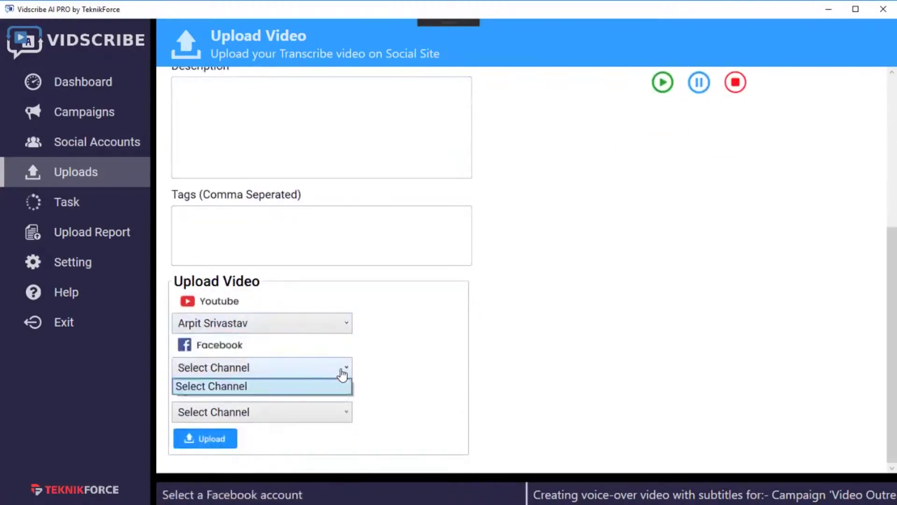
{"action": "left_click", "coordinate": [393, 421]}
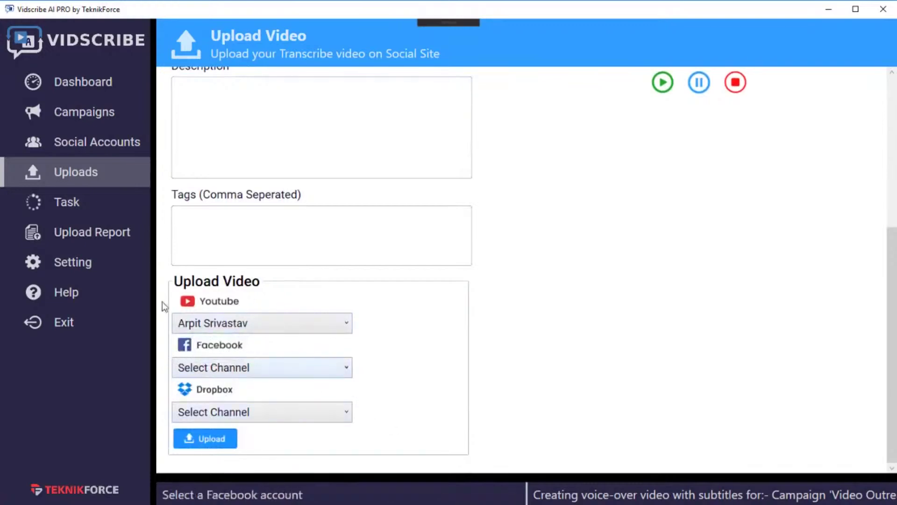
{"action": "scroll", "coordinate": [218, 381], "scroll_direction": "up", "scroll_amount": 5}
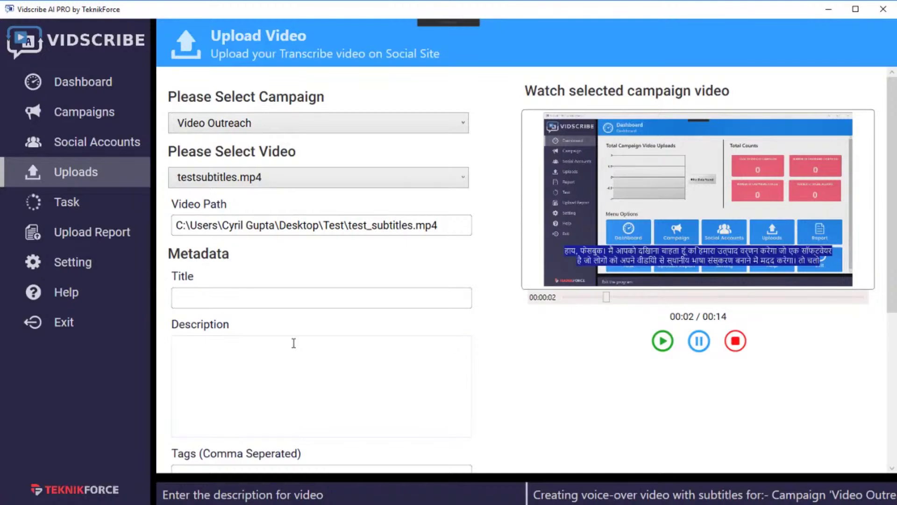
Step: Review the campaign tasks, the upload report and the application settings, and return to the dashboard
{"action": "left_click", "coordinate": [82, 211]}
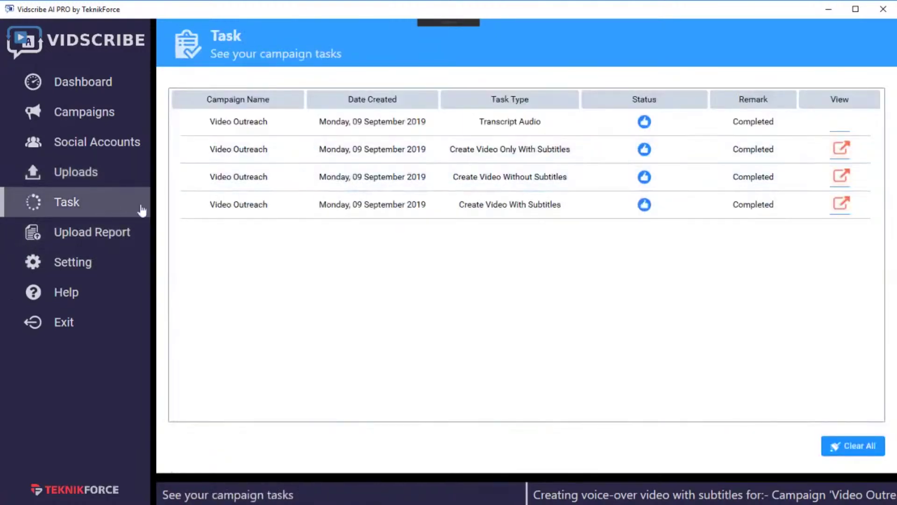
{"action": "left_click", "coordinate": [113, 243]}
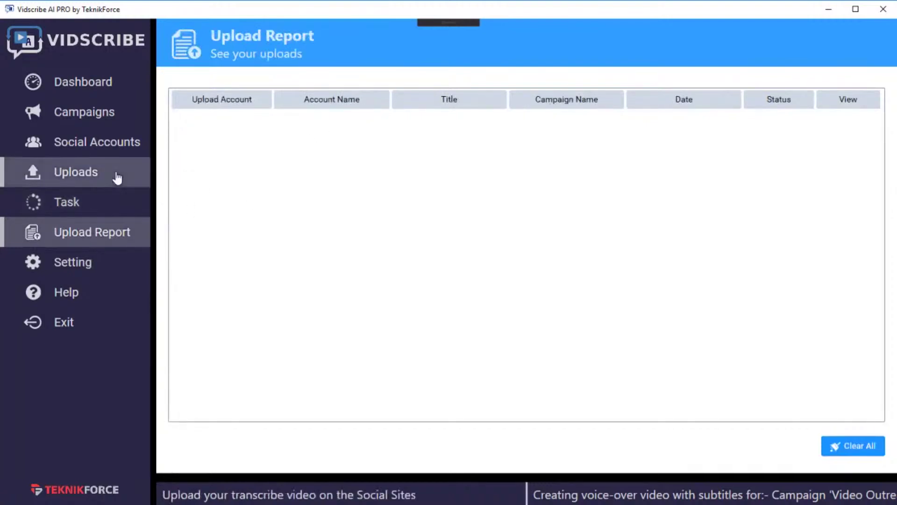
{"action": "left_click", "coordinate": [99, 271]}
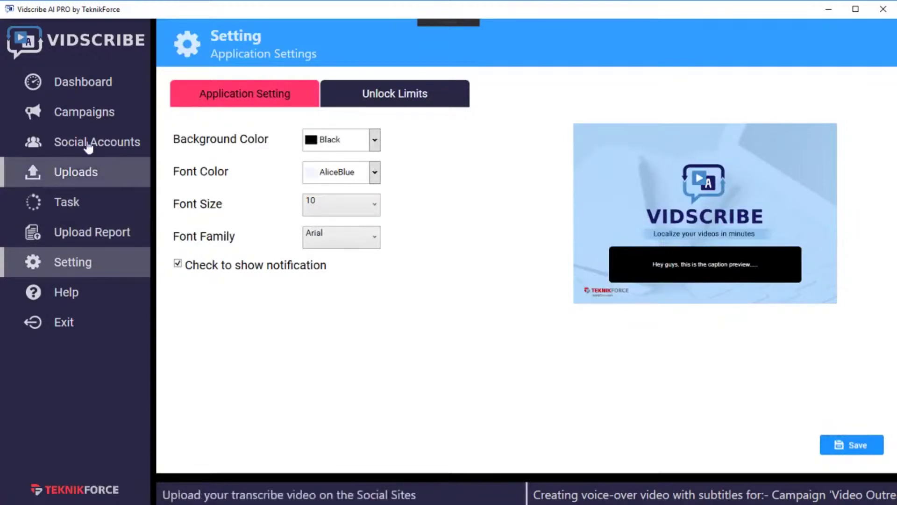
{"action": "left_click", "coordinate": [142, 80]}
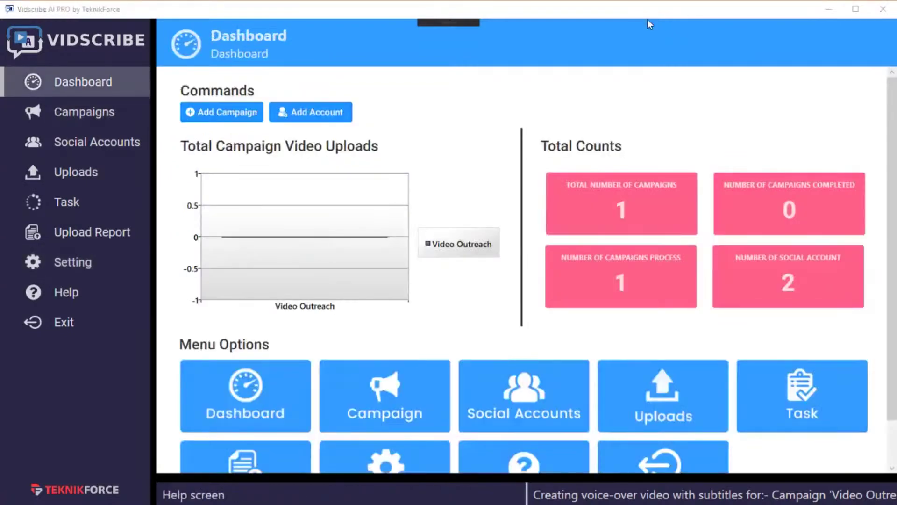